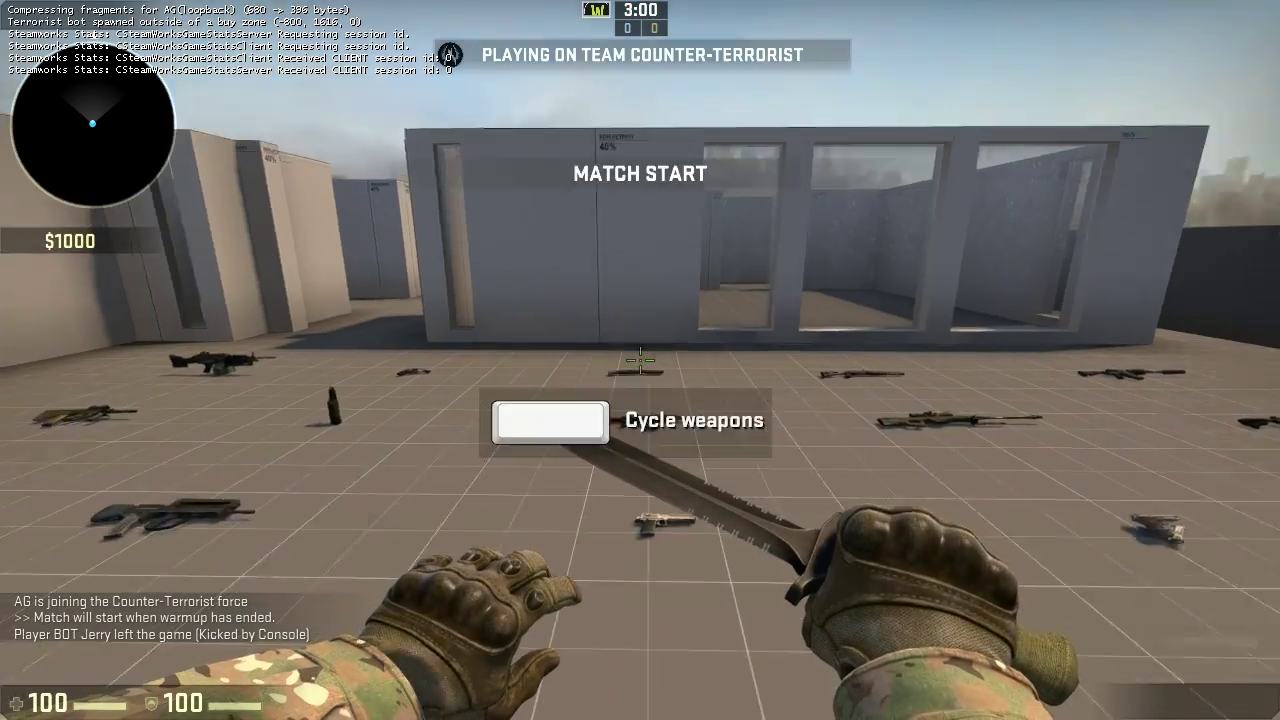
Walk to the weapons on the floor, drop the P2000 and pick up the AK-47 and the Desert Eagle
scroll(640, 360, "up", 1)
key("w")
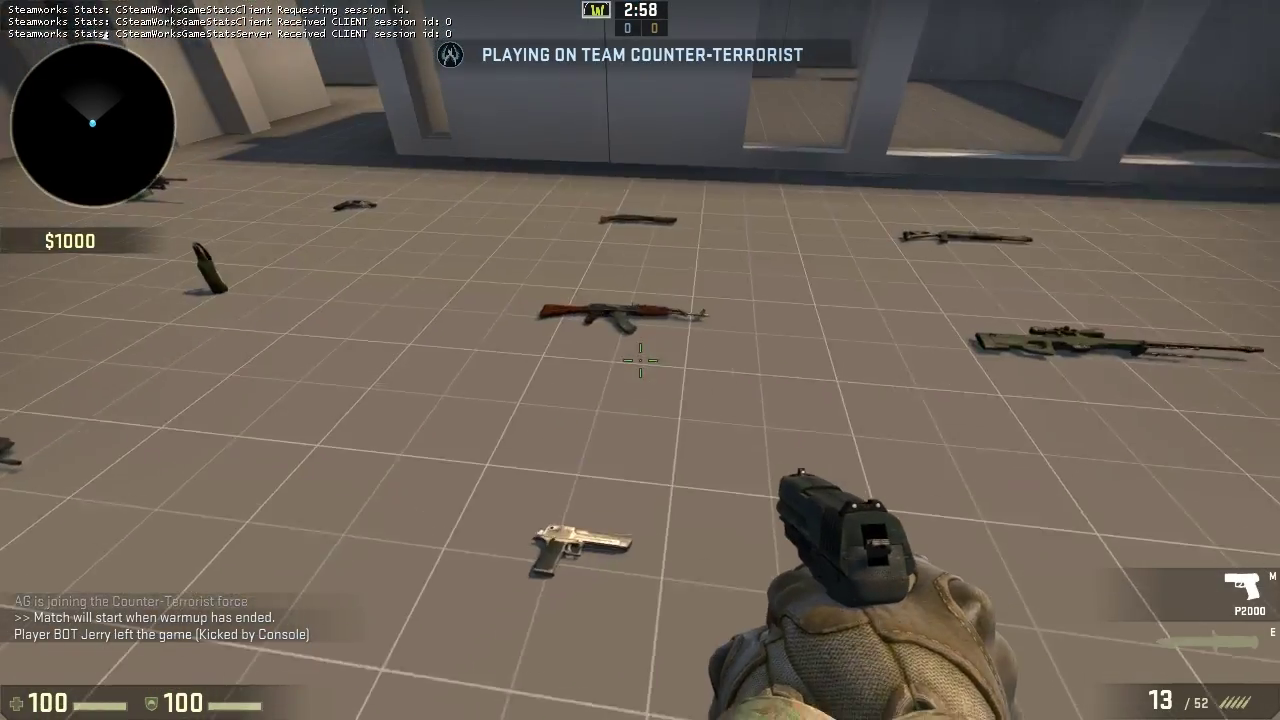
key("w")
key("g")
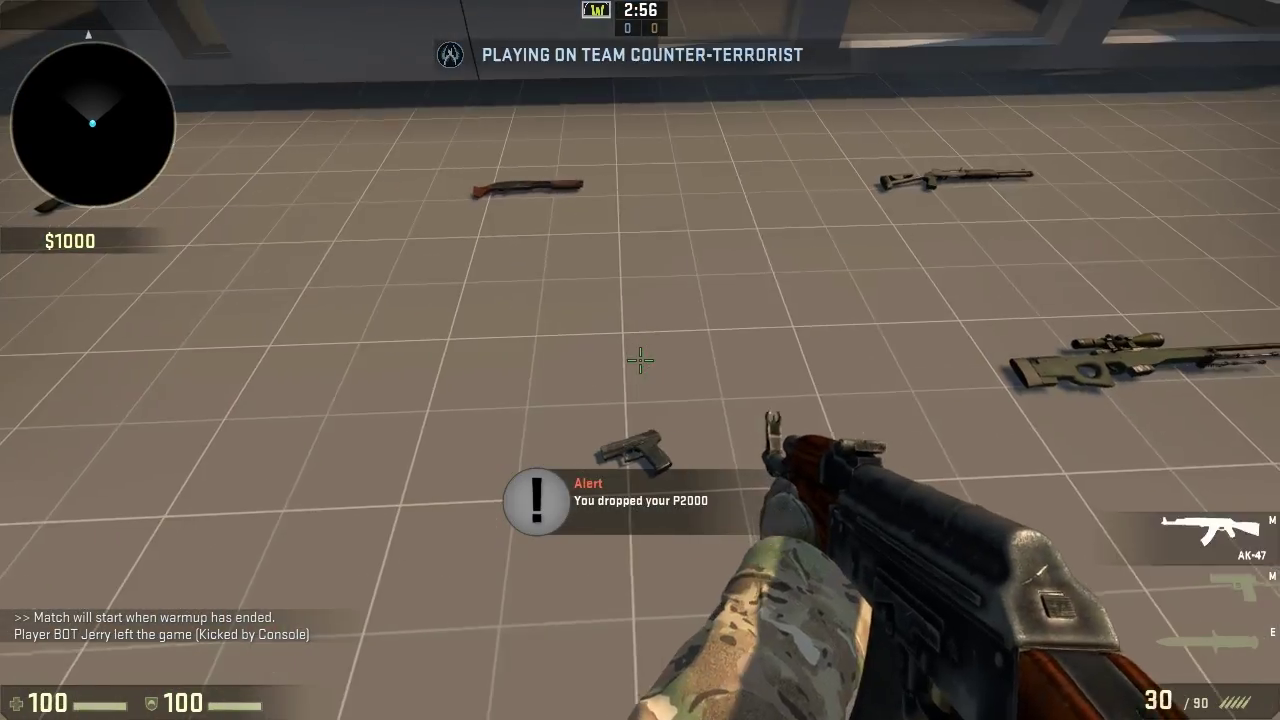
key("2")
Swap the Desert Eagle for the R8 Revolver, switch back to the AK-47 and drop it
key("w")
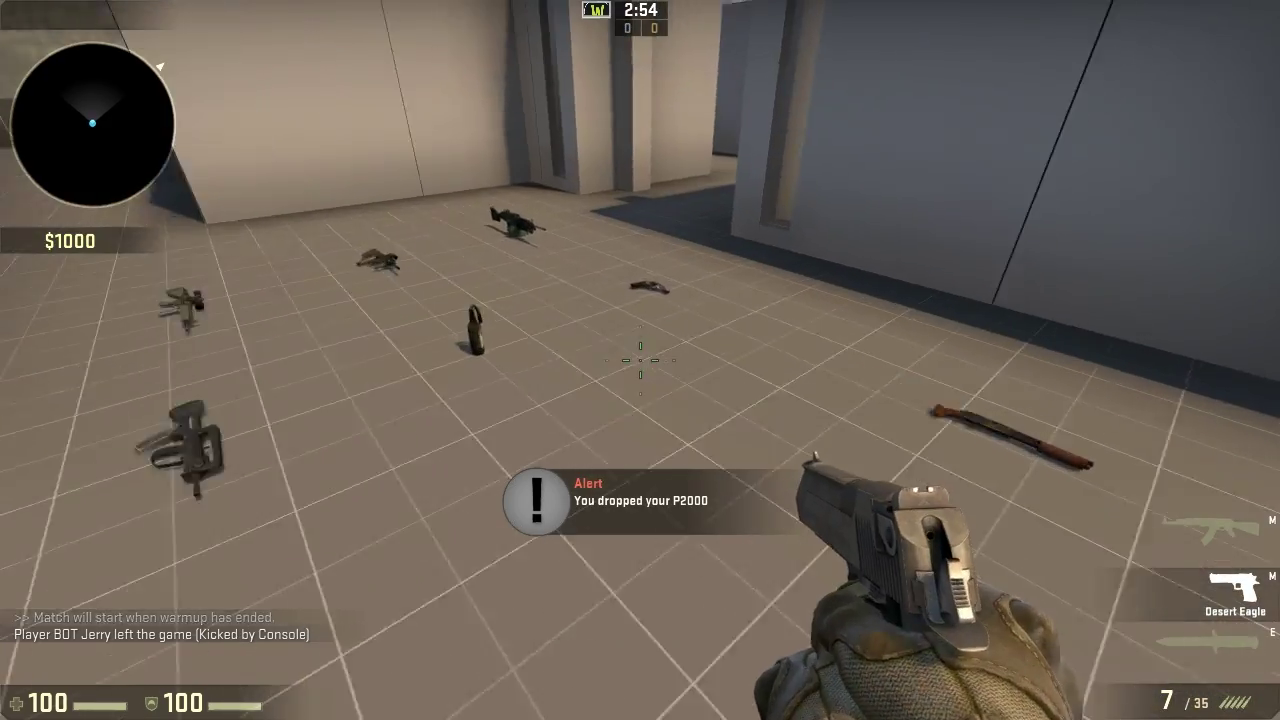
key("g")
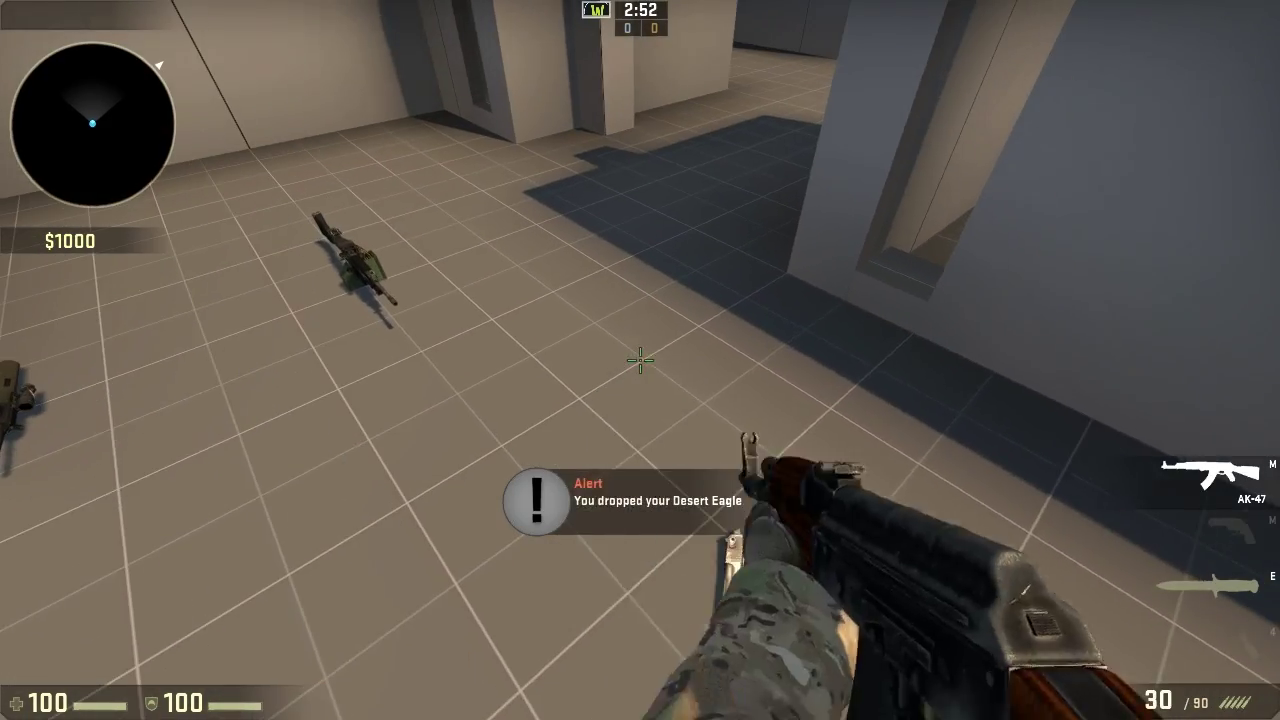
key("2")
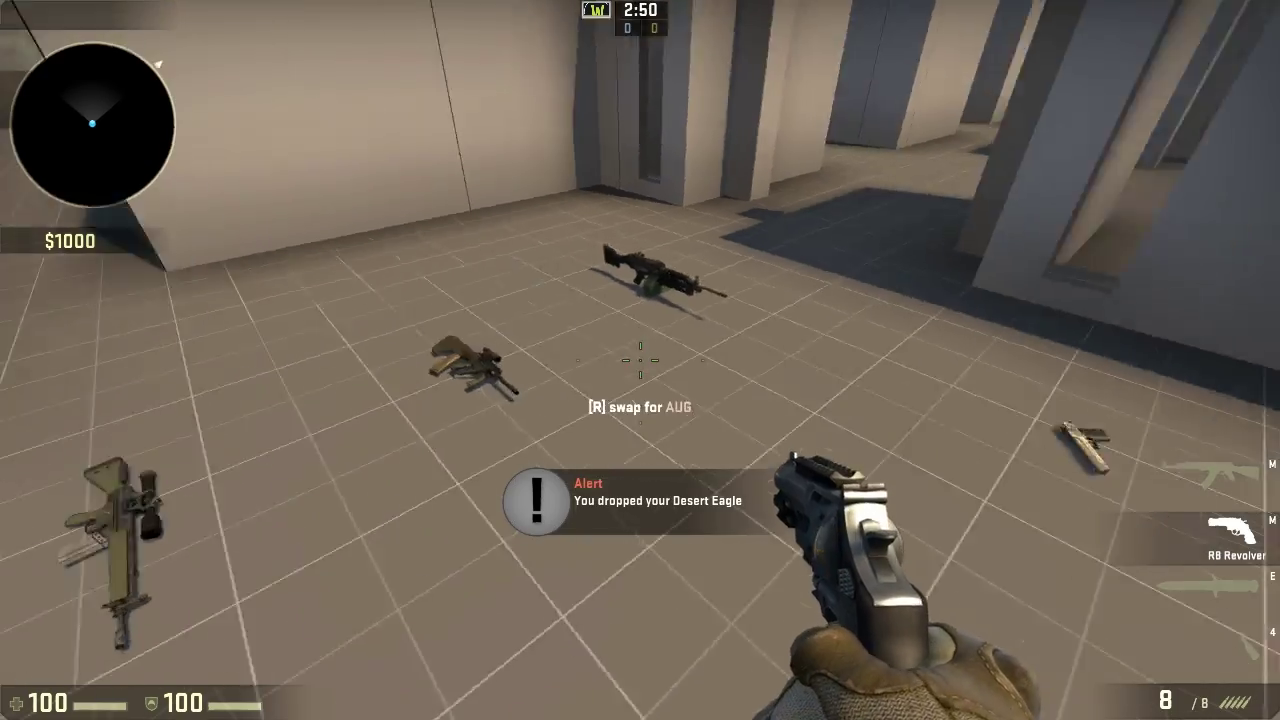
key("1")
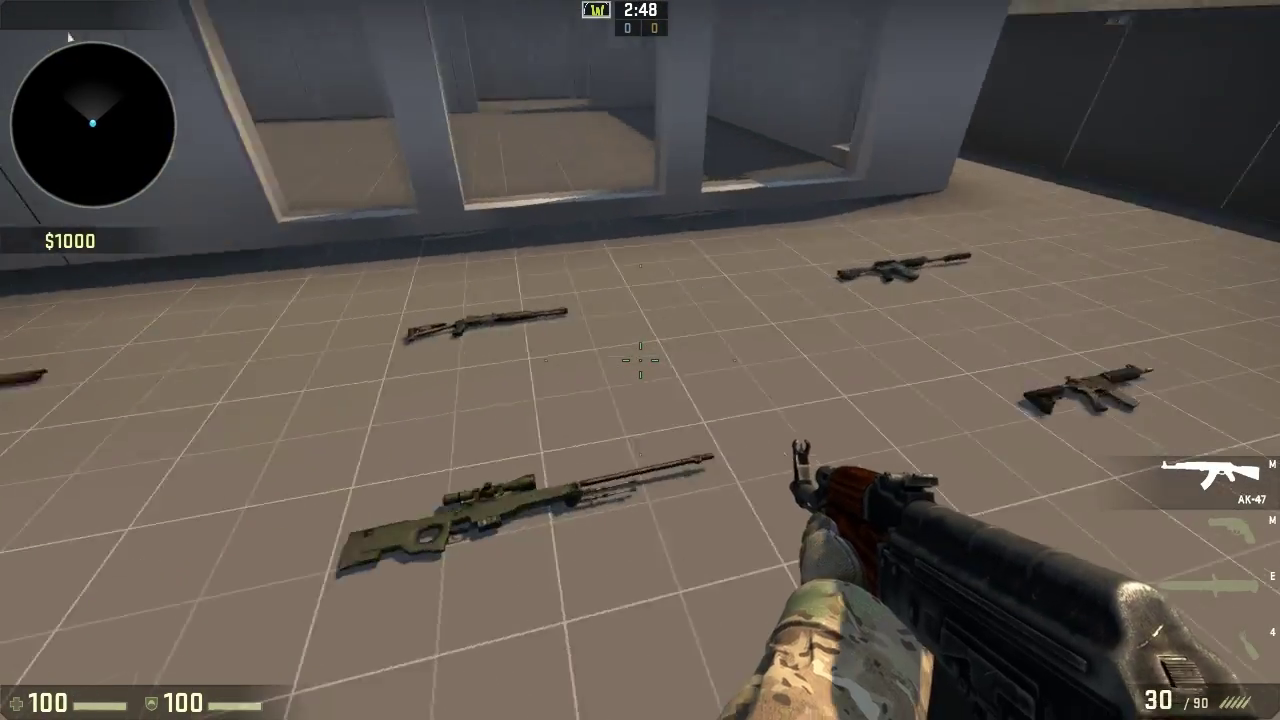
key("g")
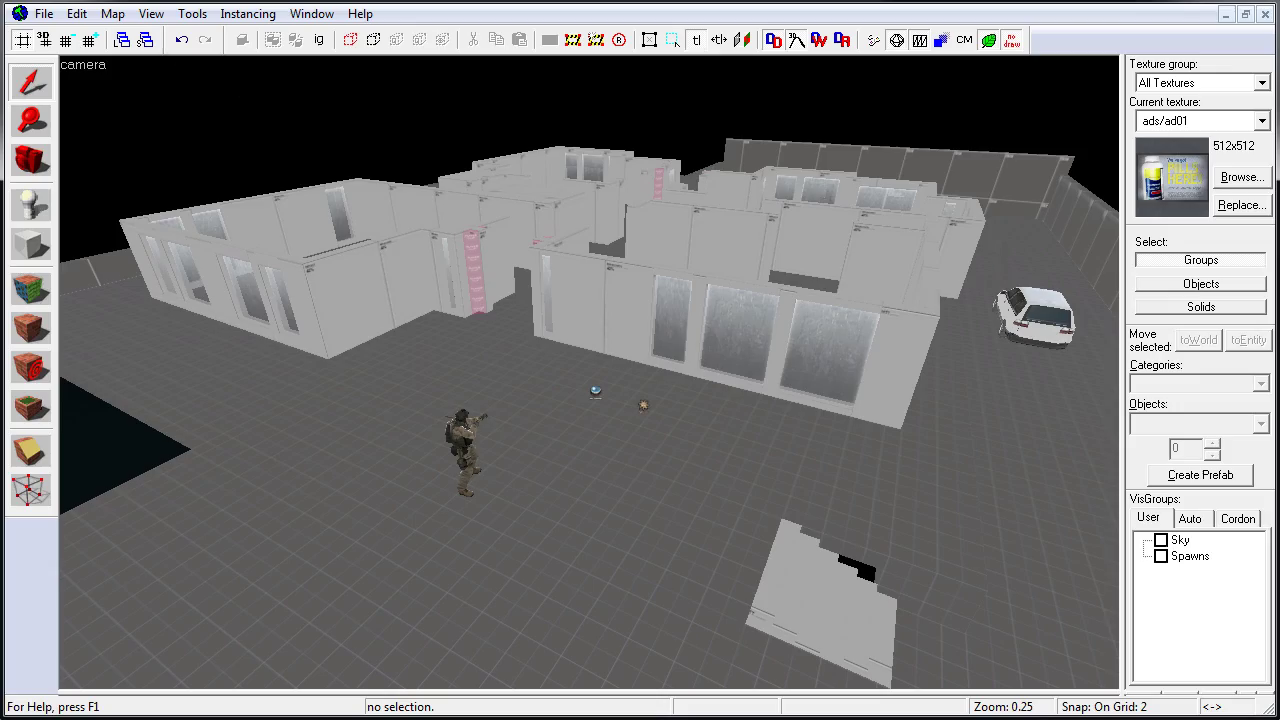
Place a weapon_ak47 point entity on the floor beside the counter-terrorist model
left_click(31, 207)
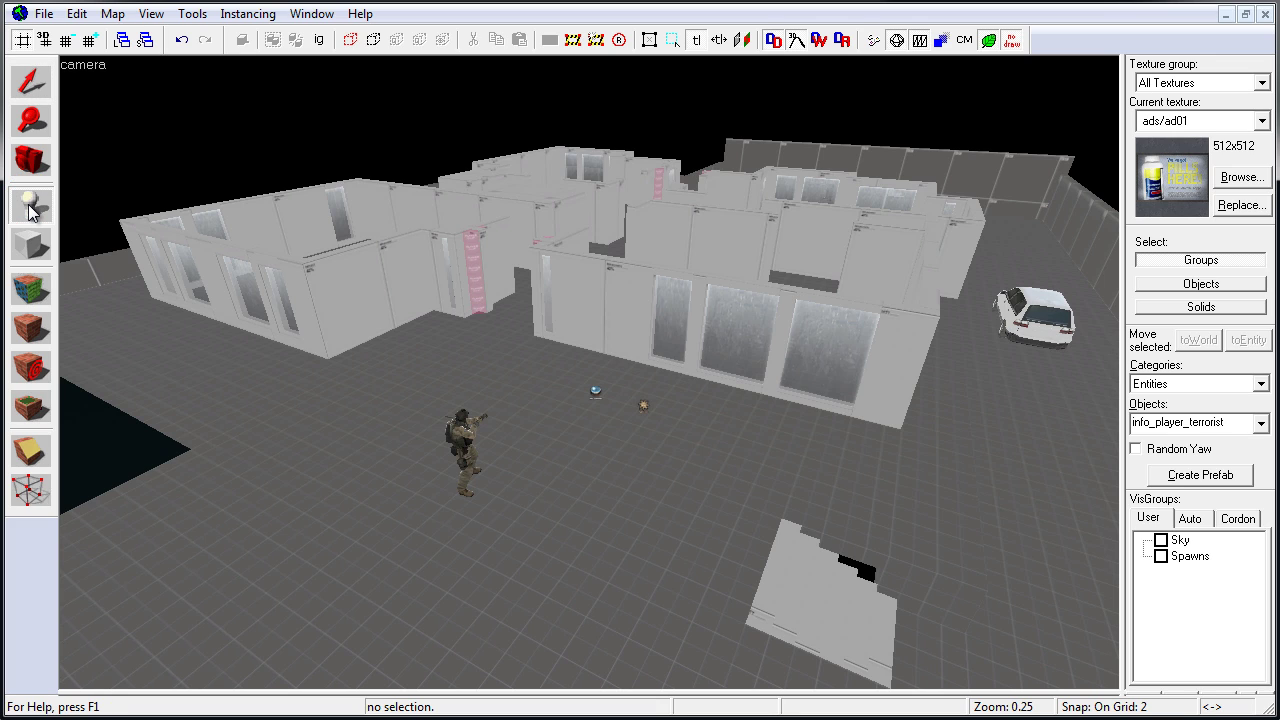
left_click(1262, 422)
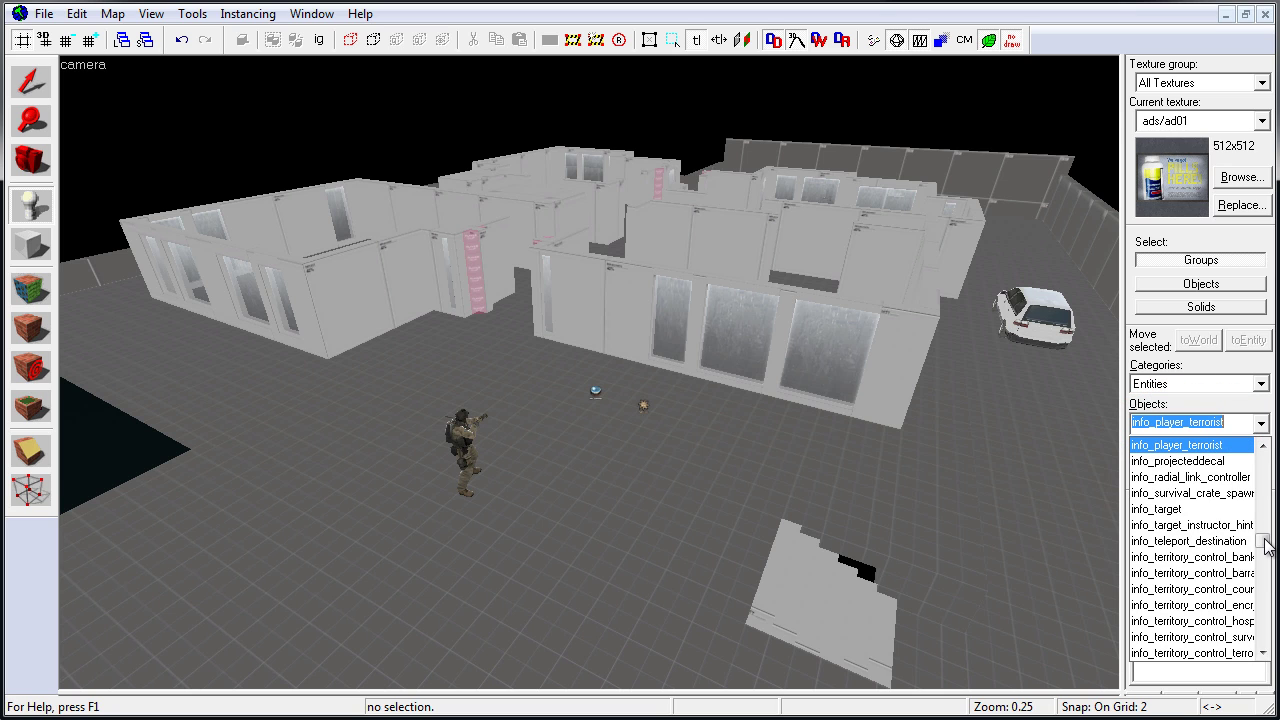
left_click_drag(1265, 545, 1264, 623)
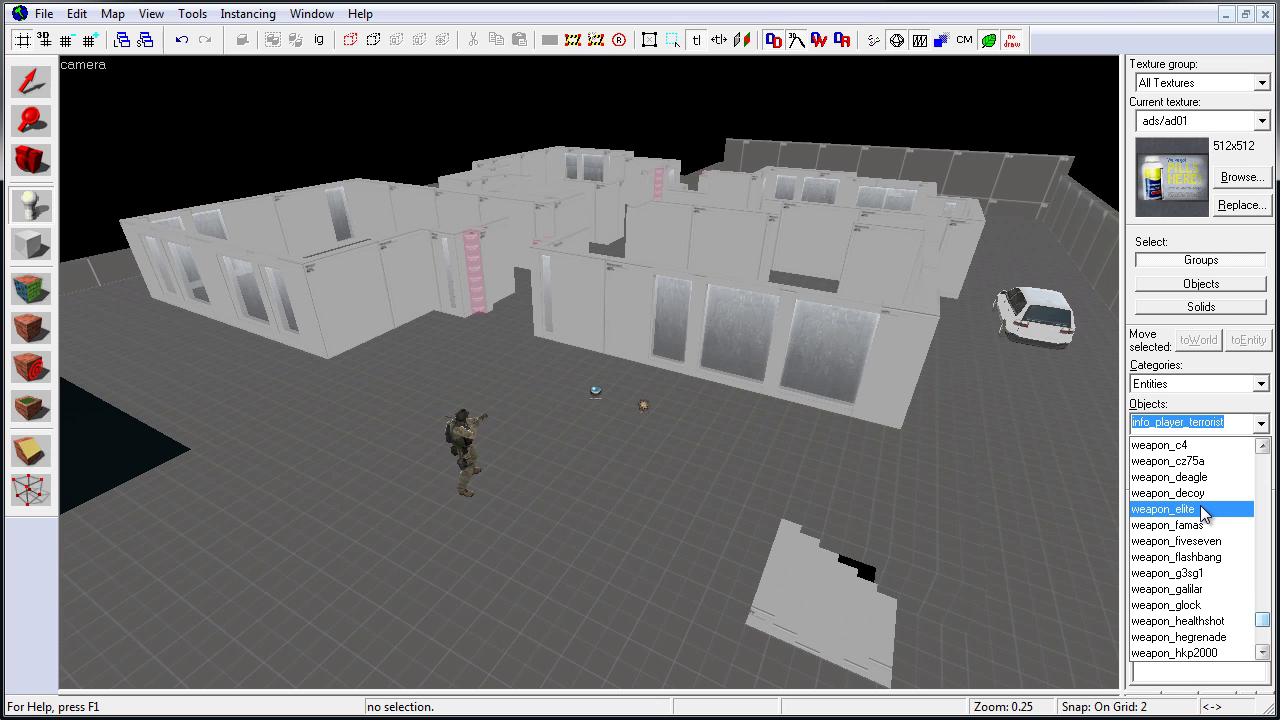
scroll(1203, 512, "up", 2)
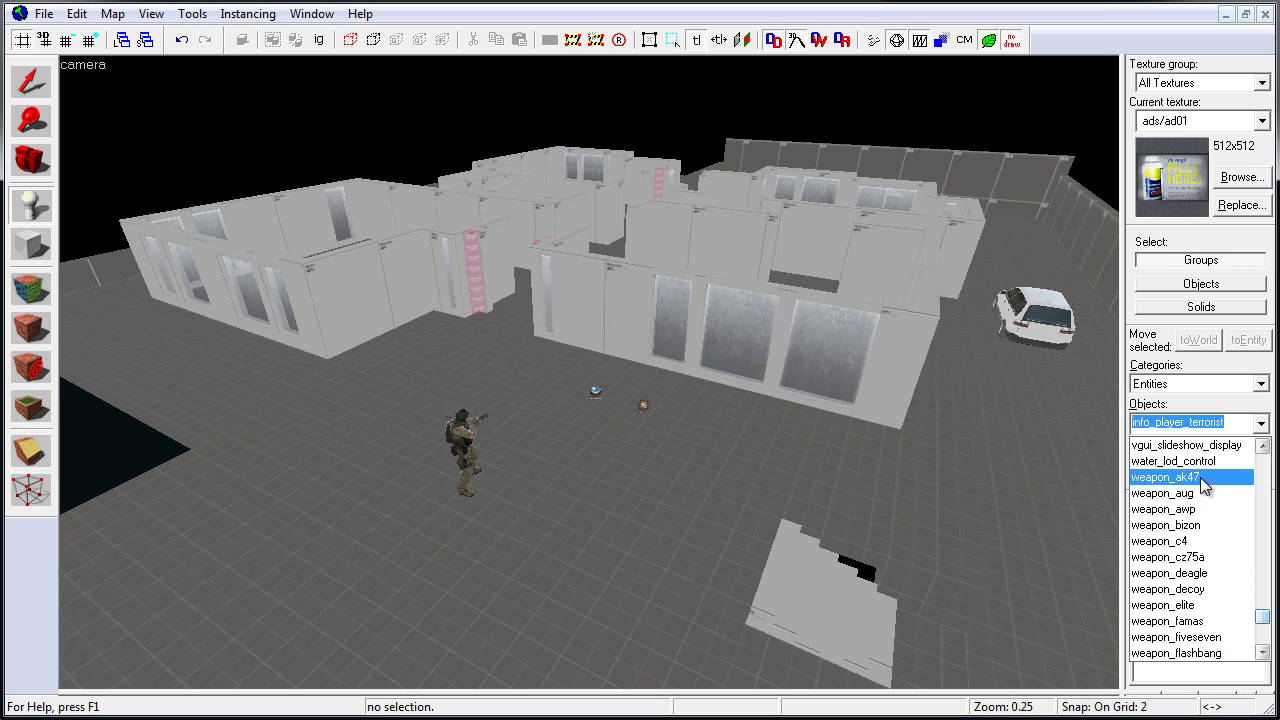
left_click(1165, 477)
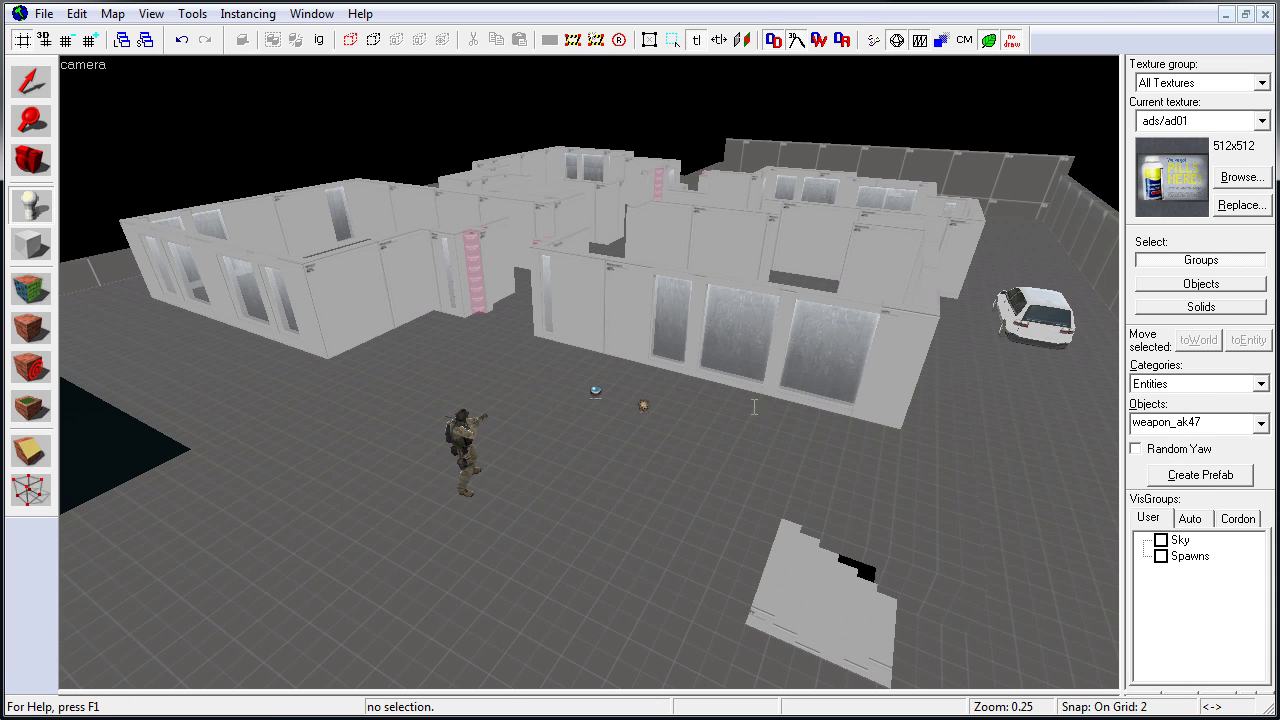
left_click(498, 401)
Duplicate the placed AK-47 along the red axis towards the env_cubemap
key("z")
key("w")
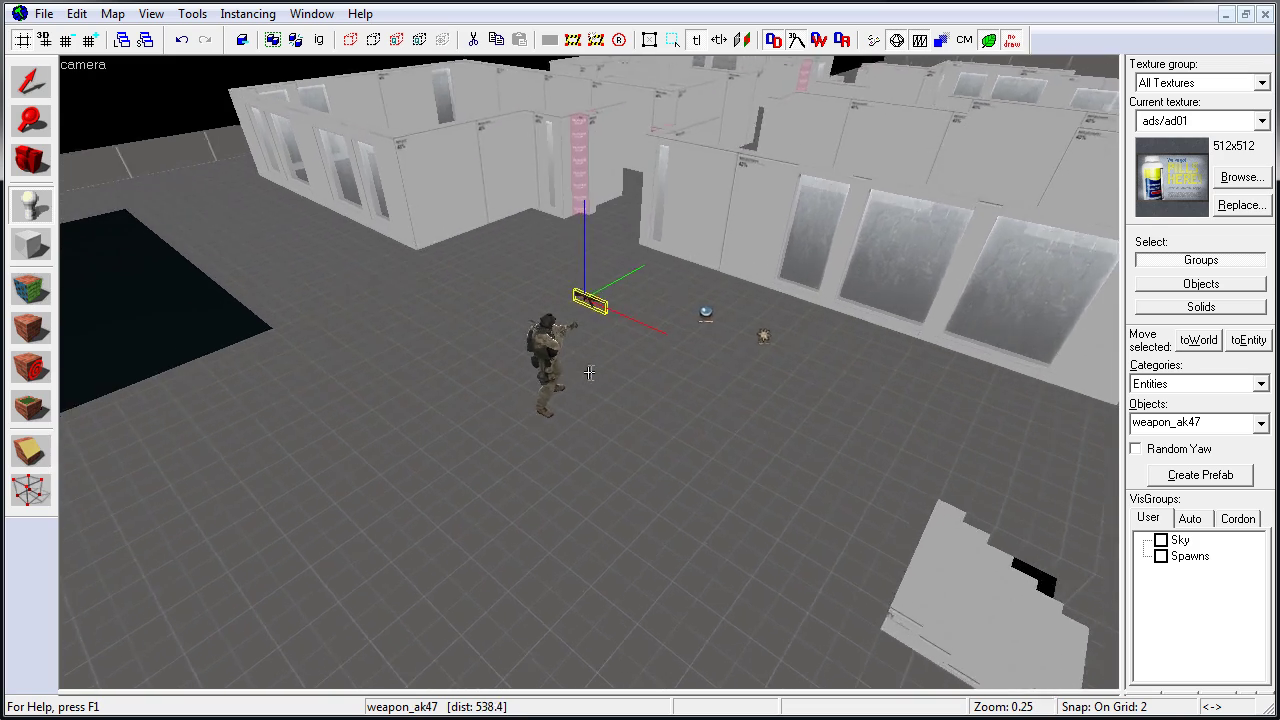
scroll(590, 373, "up", 5)
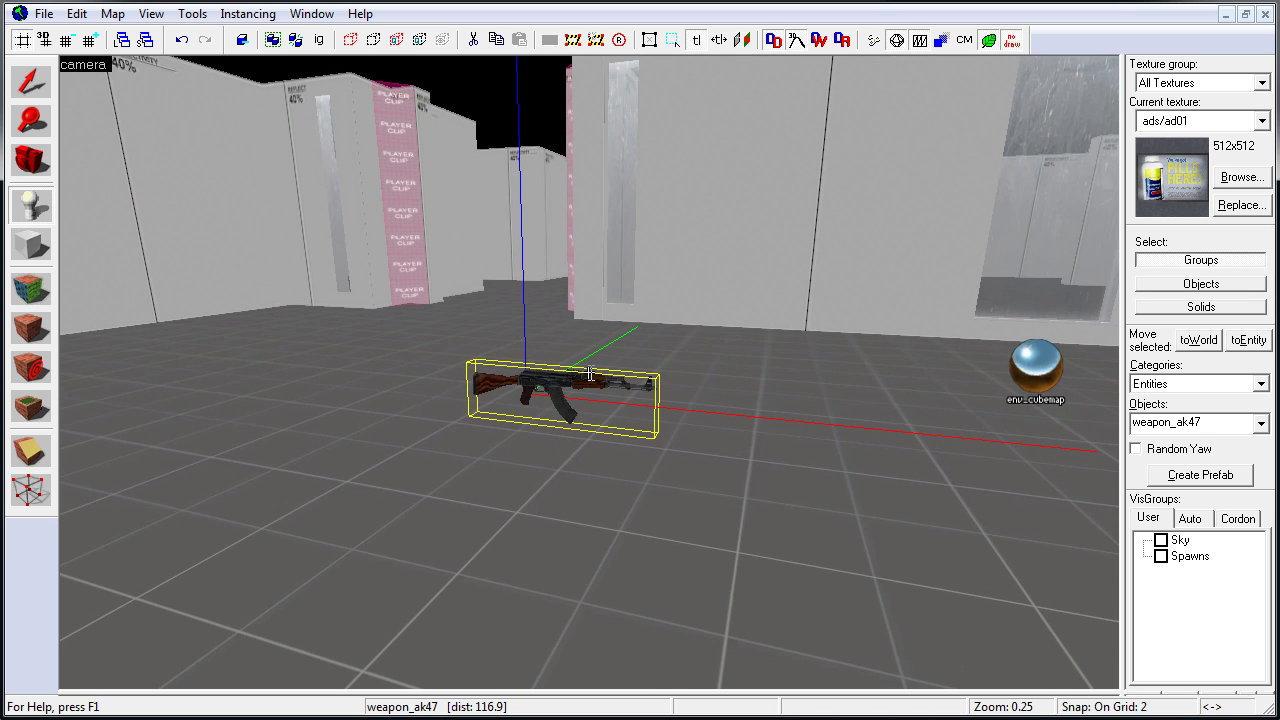
key("z")
left_click_drag(924, 450, 977, 459, "shift")
left_click(43, 89)
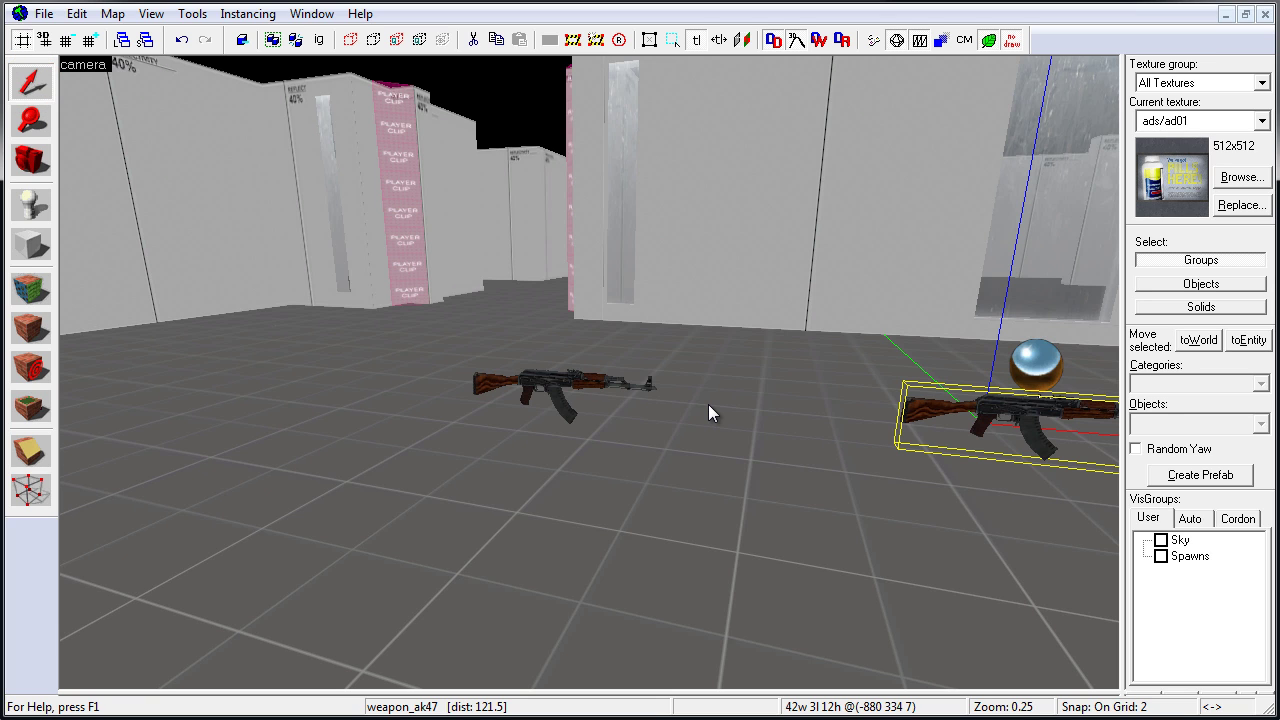
Center the 2D views on the duplicated AK-47 and rotate it 90 degrees in the side view so it lies flat
key("shift+z")
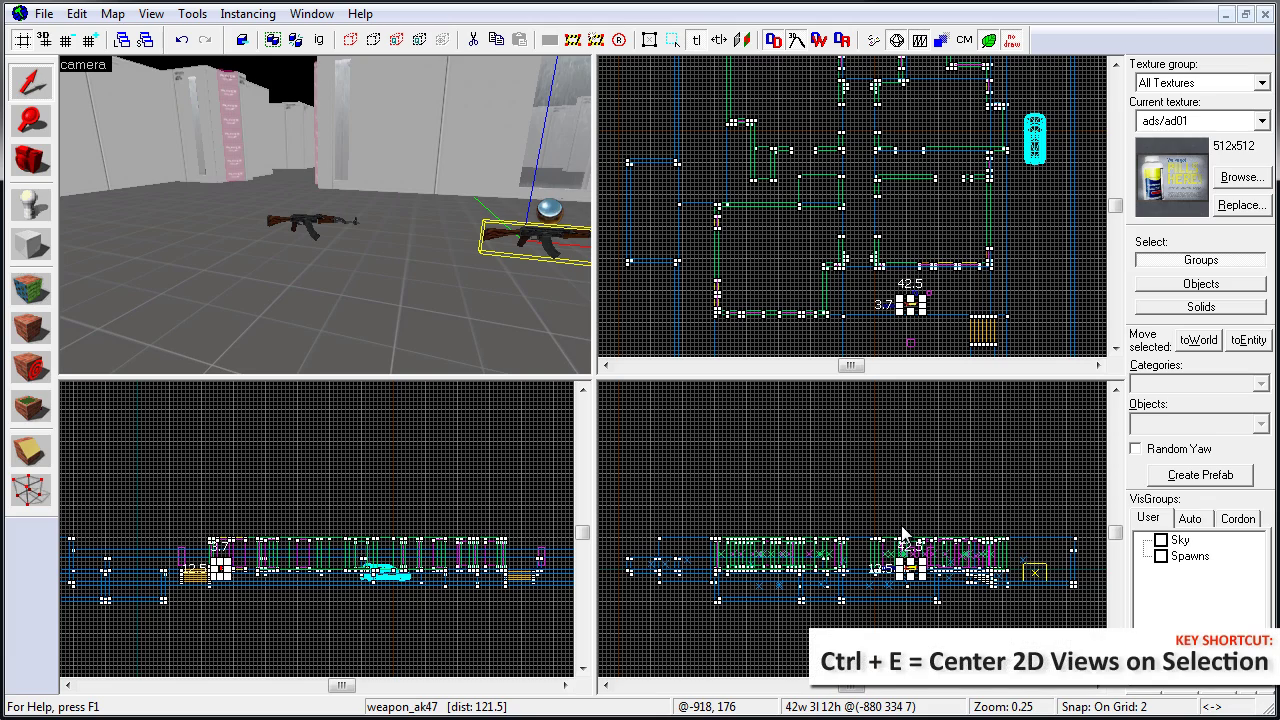
key("ctrl+e")
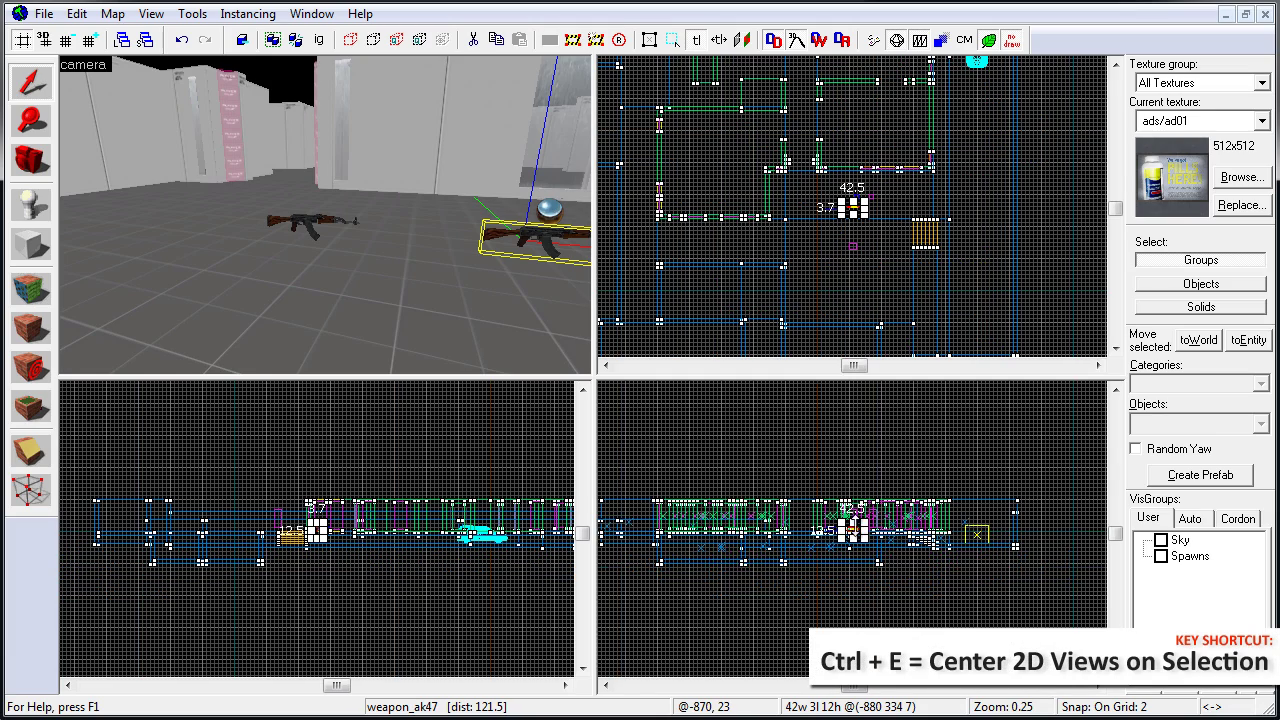
scroll(850, 570, "up", 10)
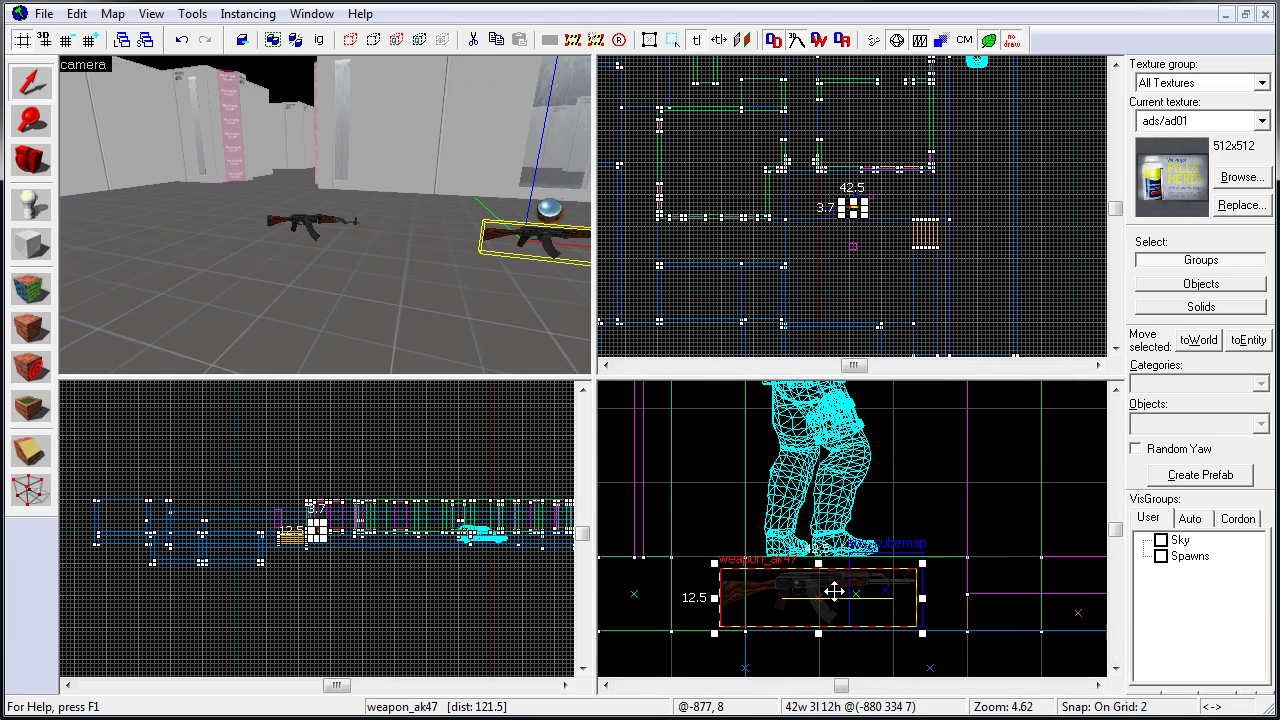
left_click(838, 588)
scroll(311, 557, "up", 15)
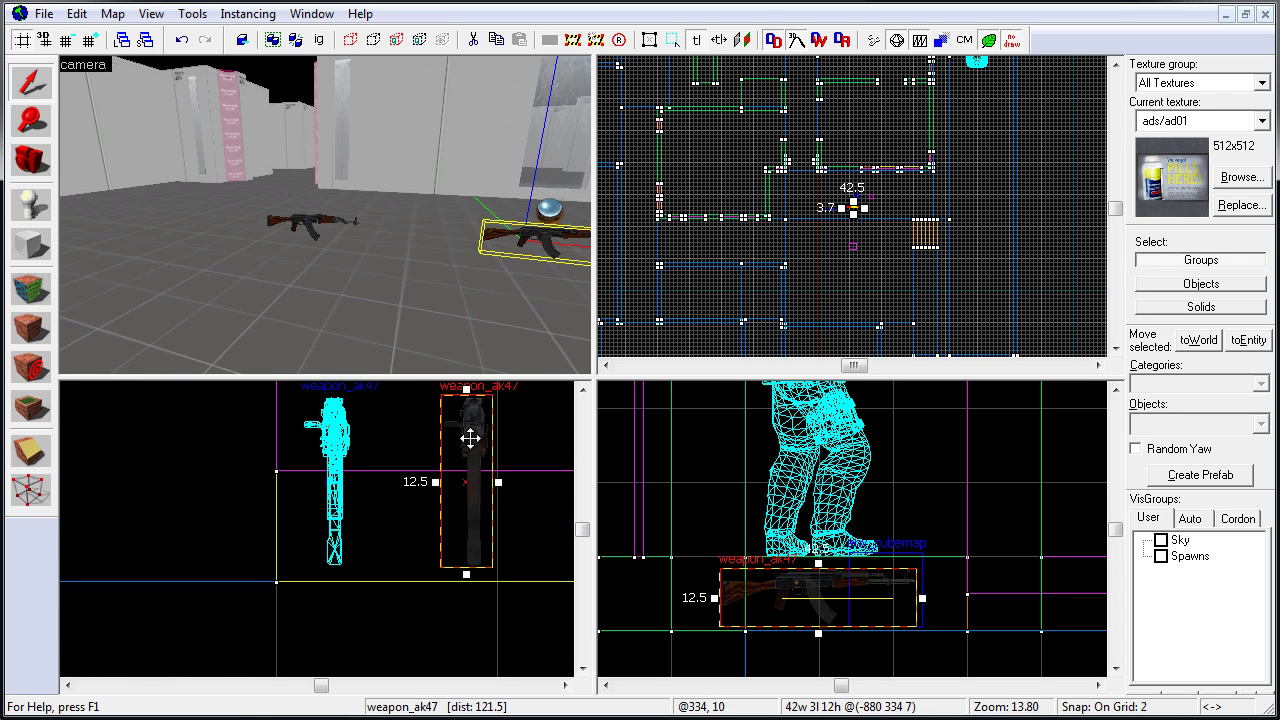
left_click(470, 418)
left_click(479, 416)
left_click_drag(498, 390, 423, 591)
Position the rotated AK-47 just above the floor using a grid size of 1, and set the grid to 16
scroll(523, 489, "up", 3)
scroll(430, 593, "down", 2)
middle_click_drag(506, 576, 424, 524)
key("bracketleft")
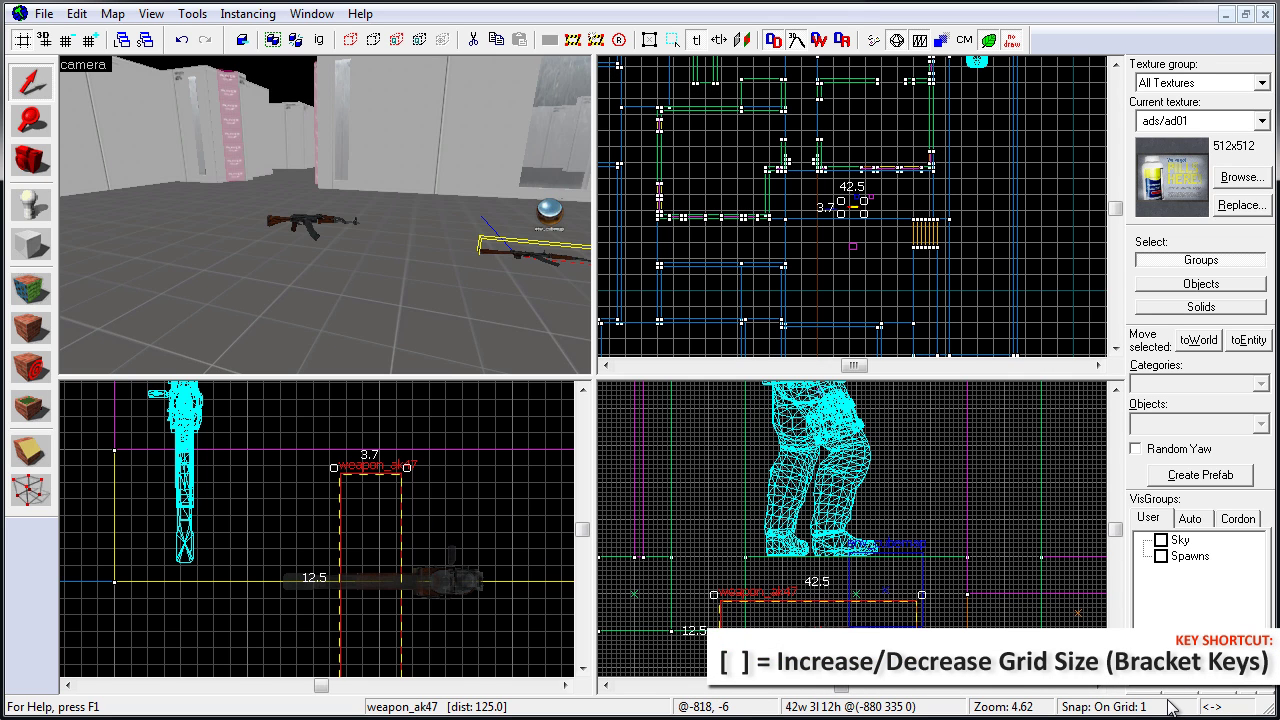
left_click_drag(363, 523, 365, 514)
scroll(365, 514, "up", 3)
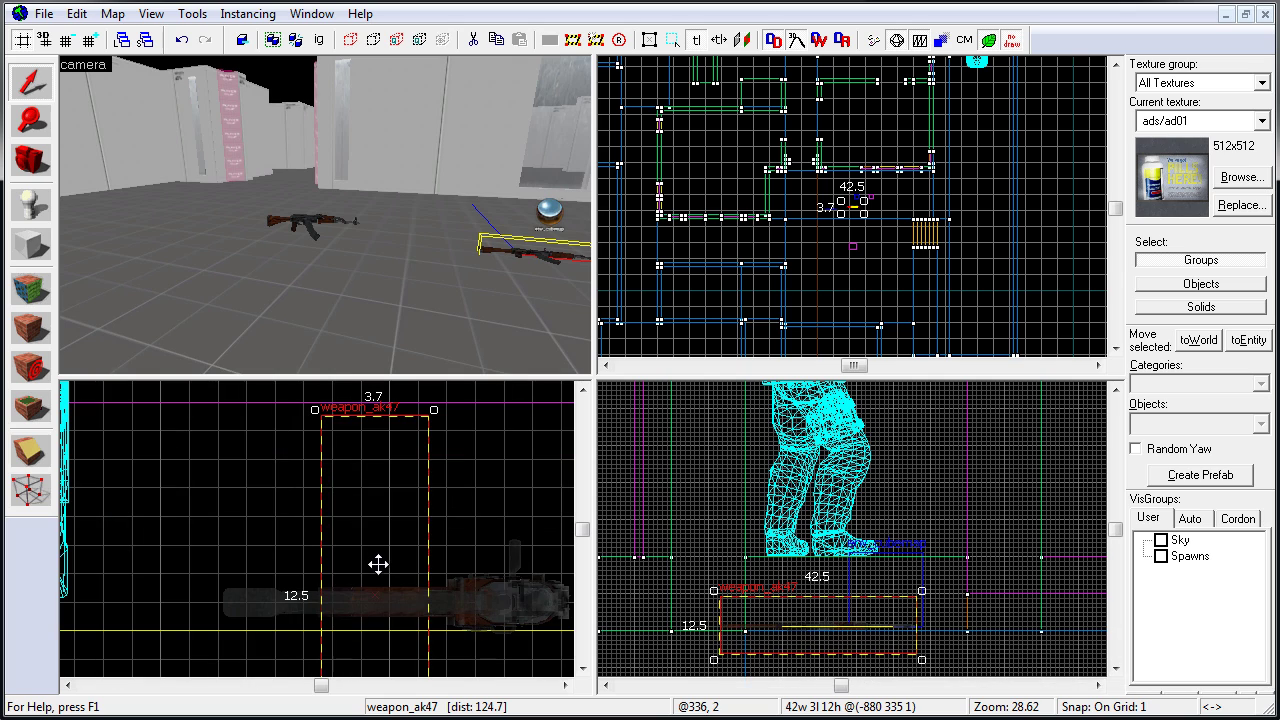
key("bracketright")
key("bracketright")
key("bracketright")
key("bracketright")
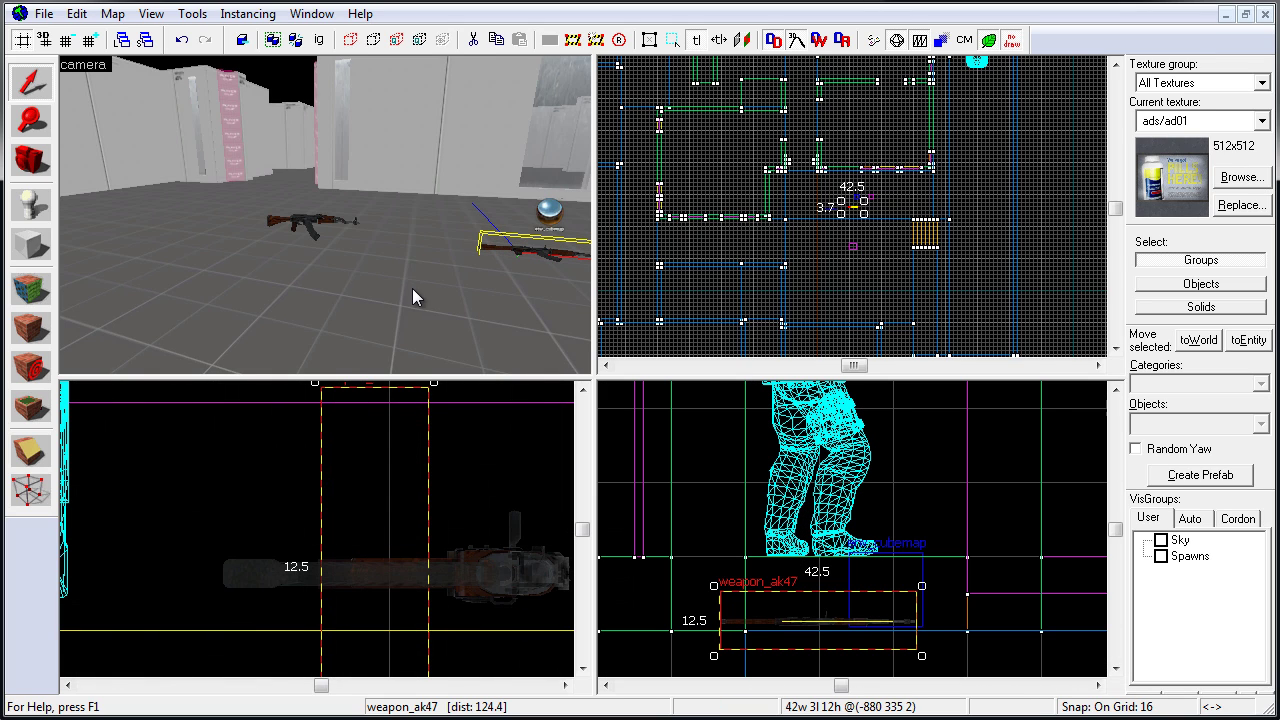
Show the Sky VisGroup and compile and run the map with the Fast configuration
left_click(528, 298)
key("shift+z")
key("z")
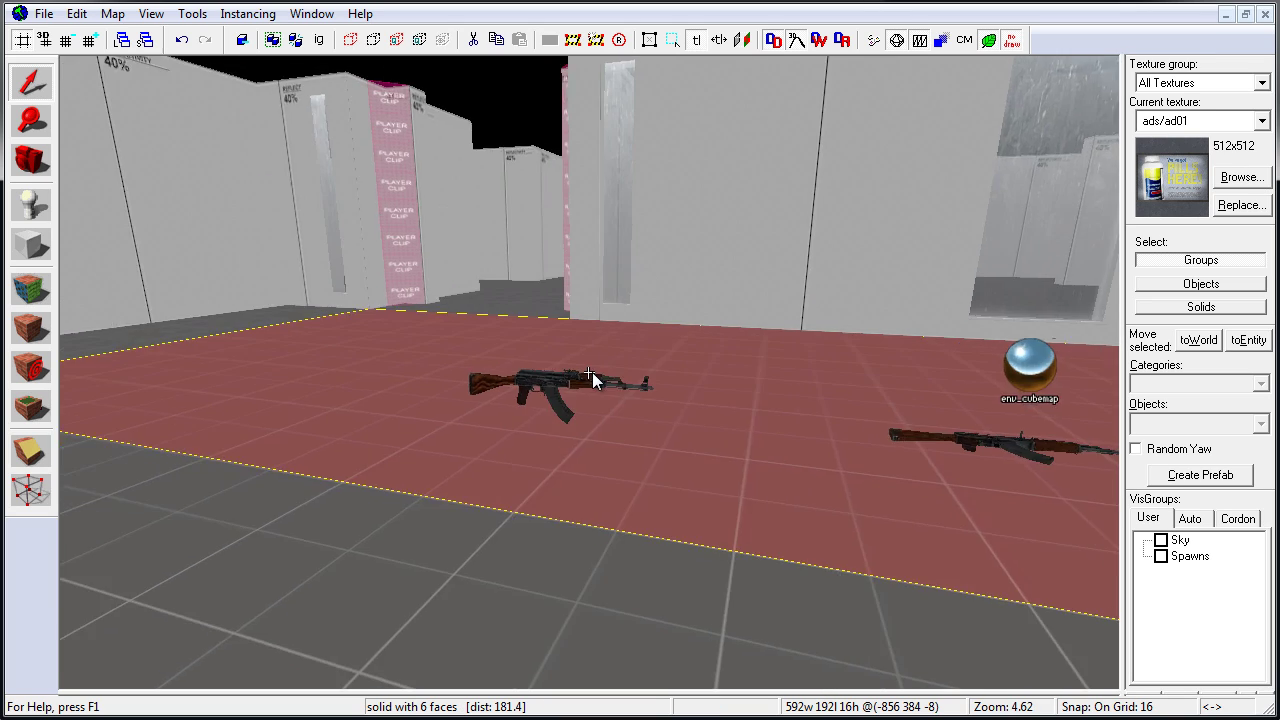
key("d")
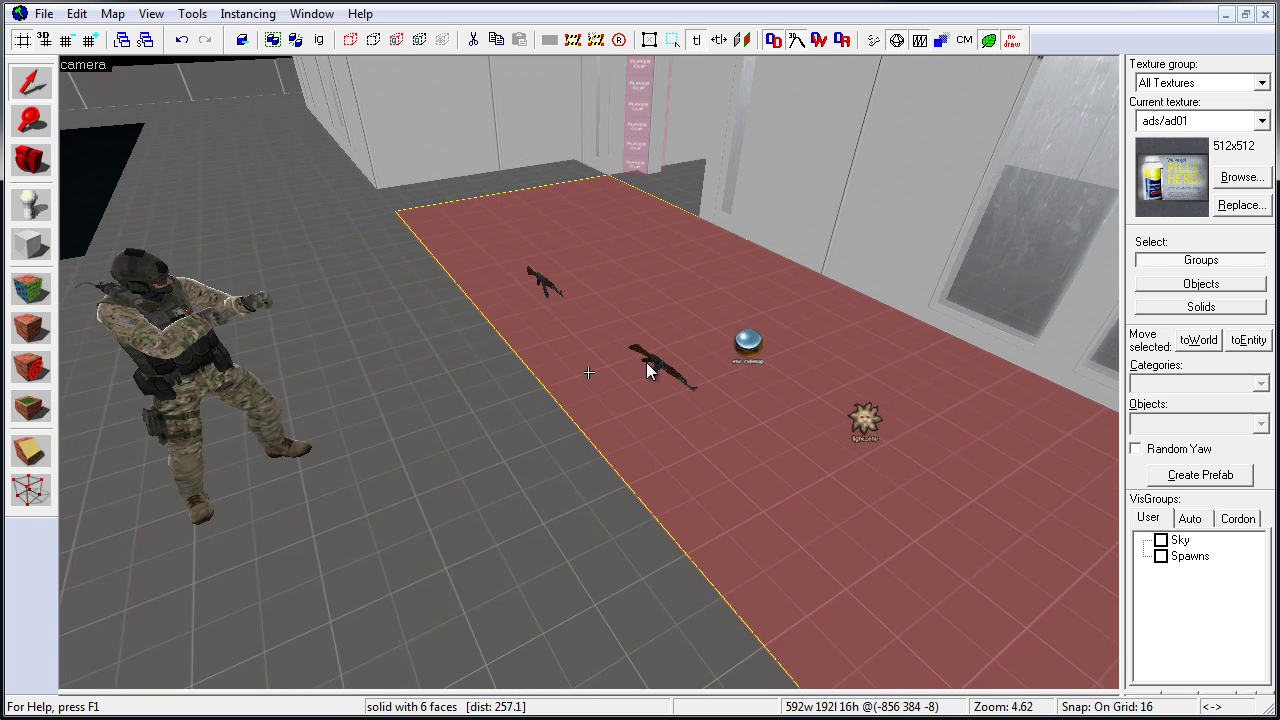
key("Escape")
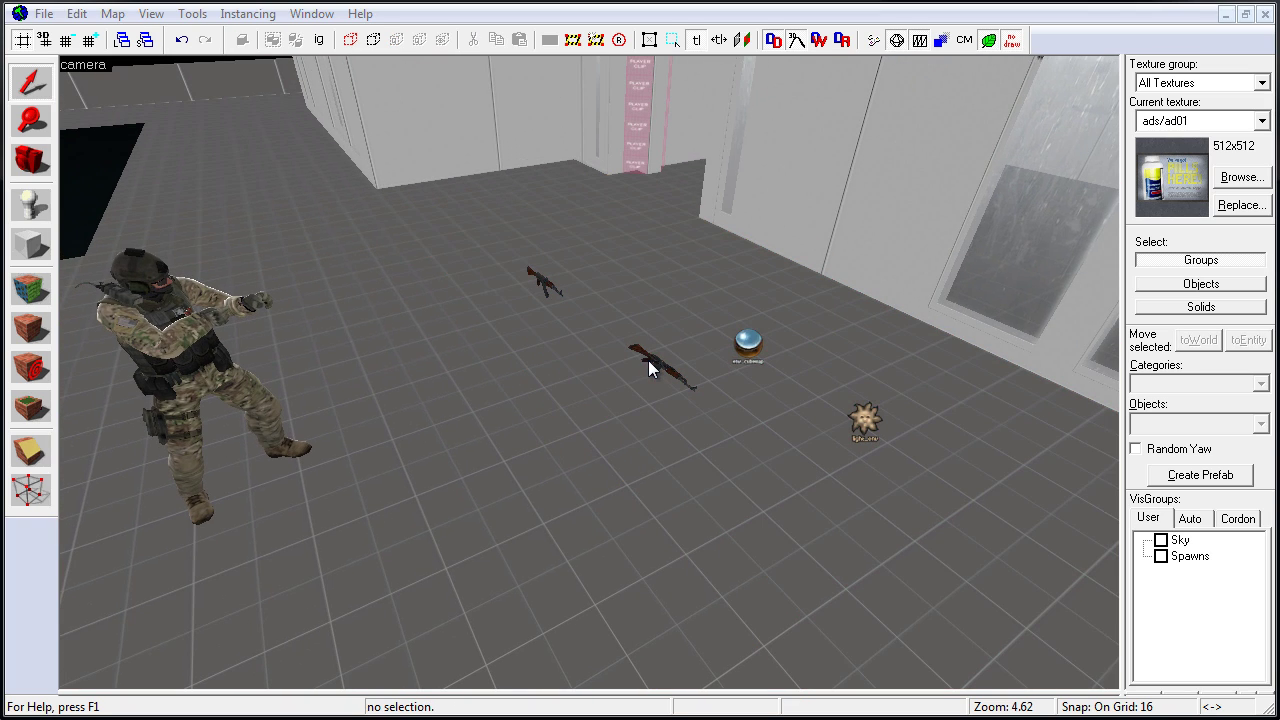
left_click(1160, 540)
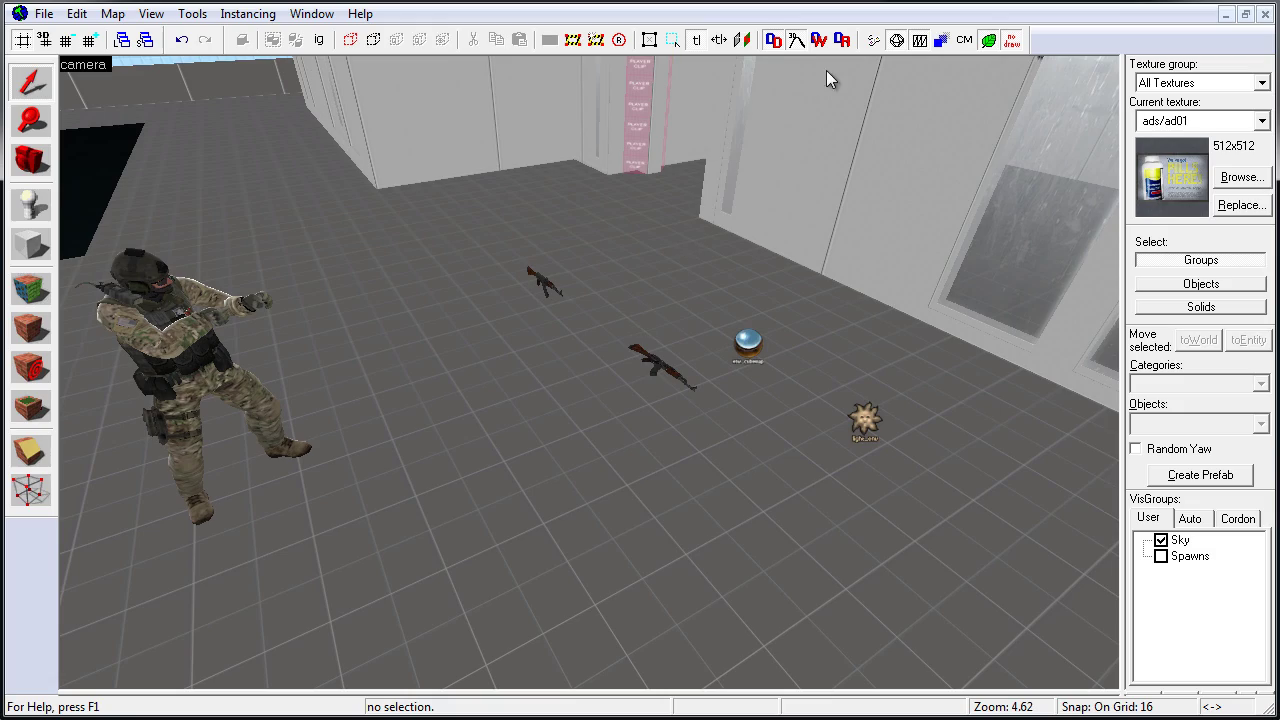
left_click(873, 42)
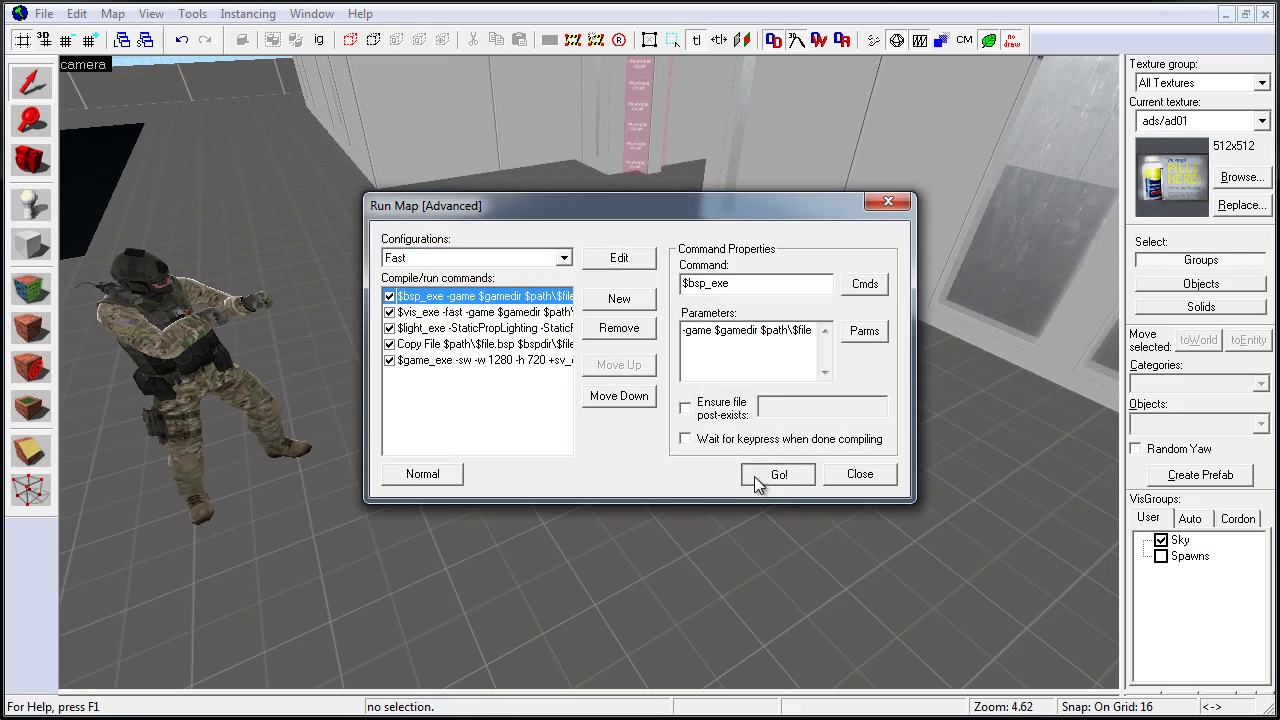
left_click(757, 474)
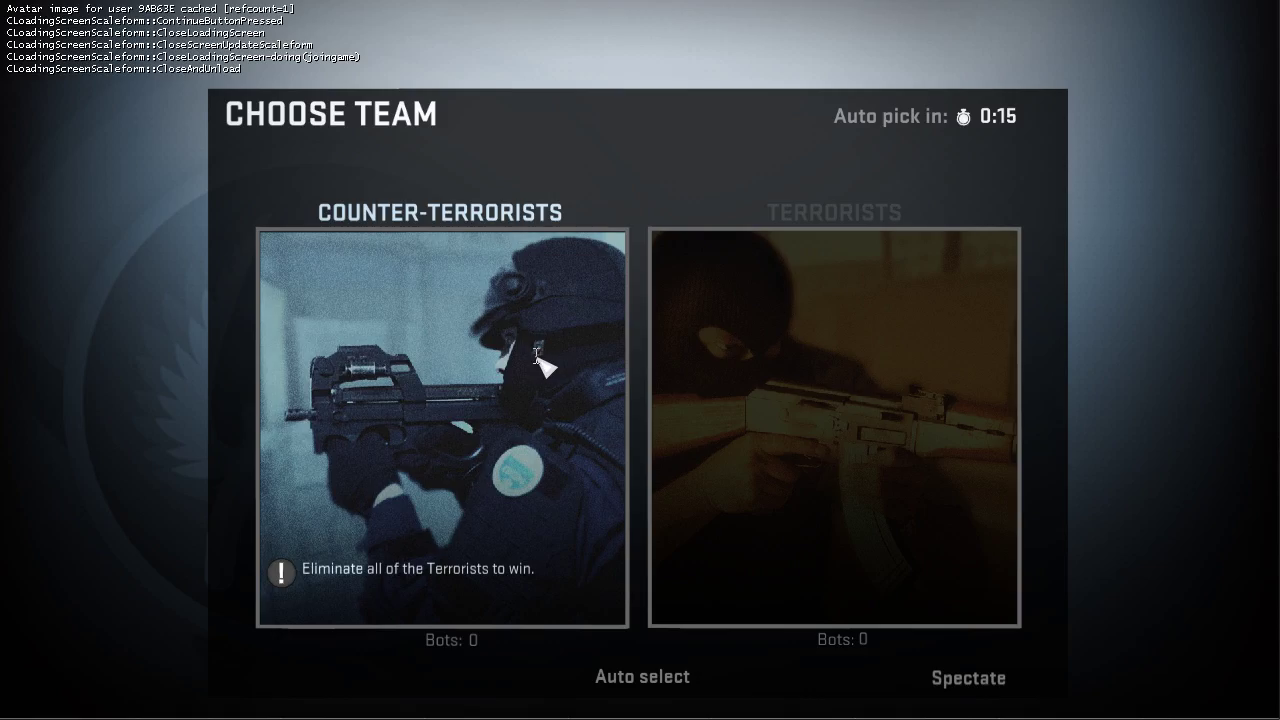
Join the Counter-Terrorists and walk up to the two AK-47s with the knife drawn to test them
left_click(538, 357)
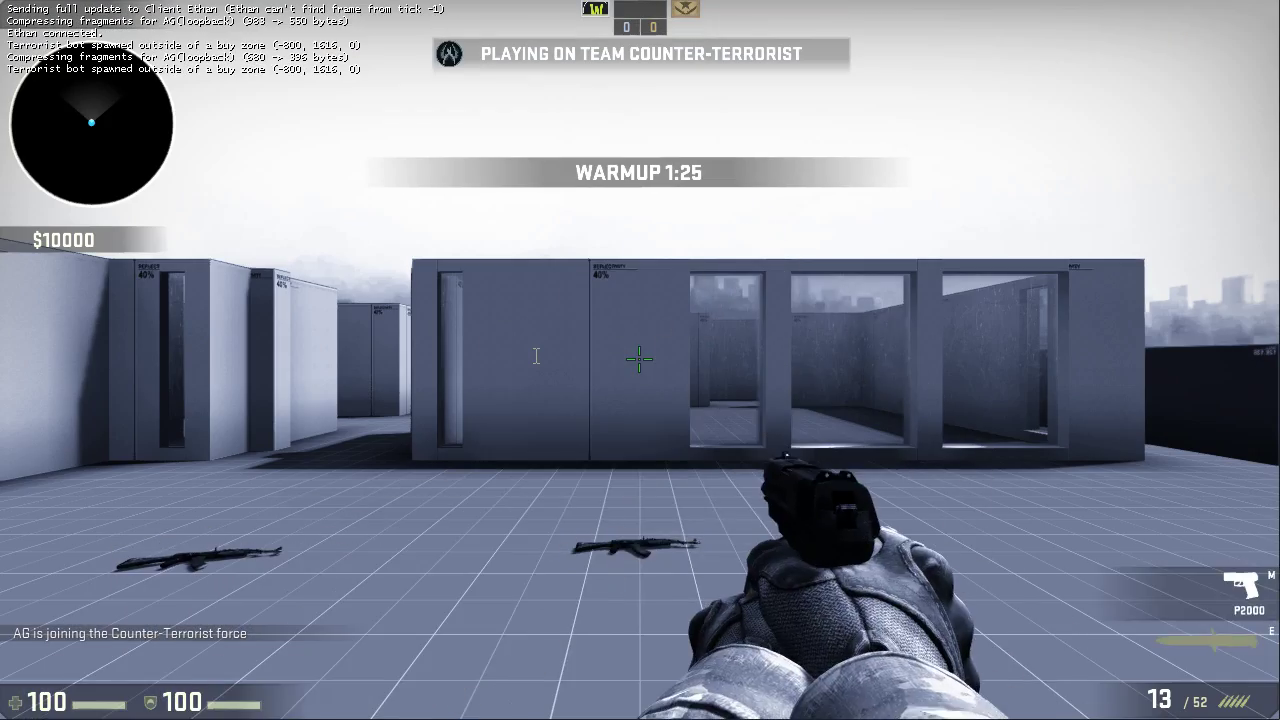
key("3")
key("w")
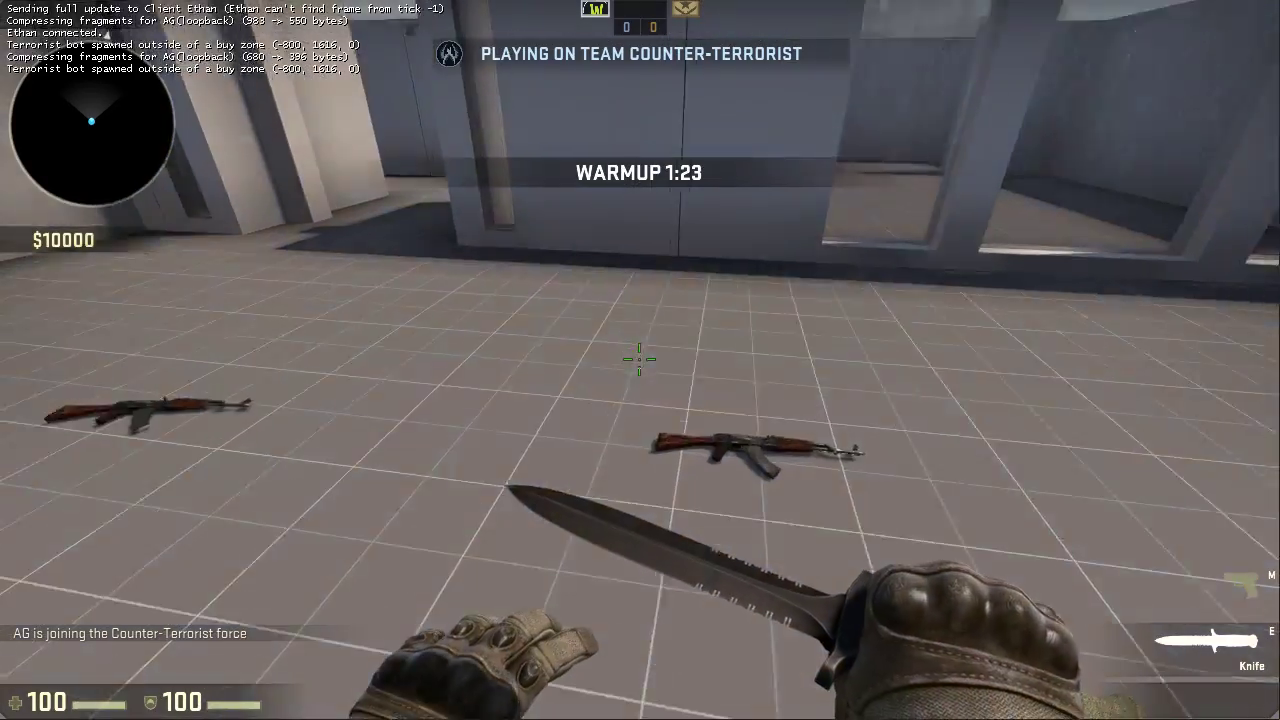
key("g")
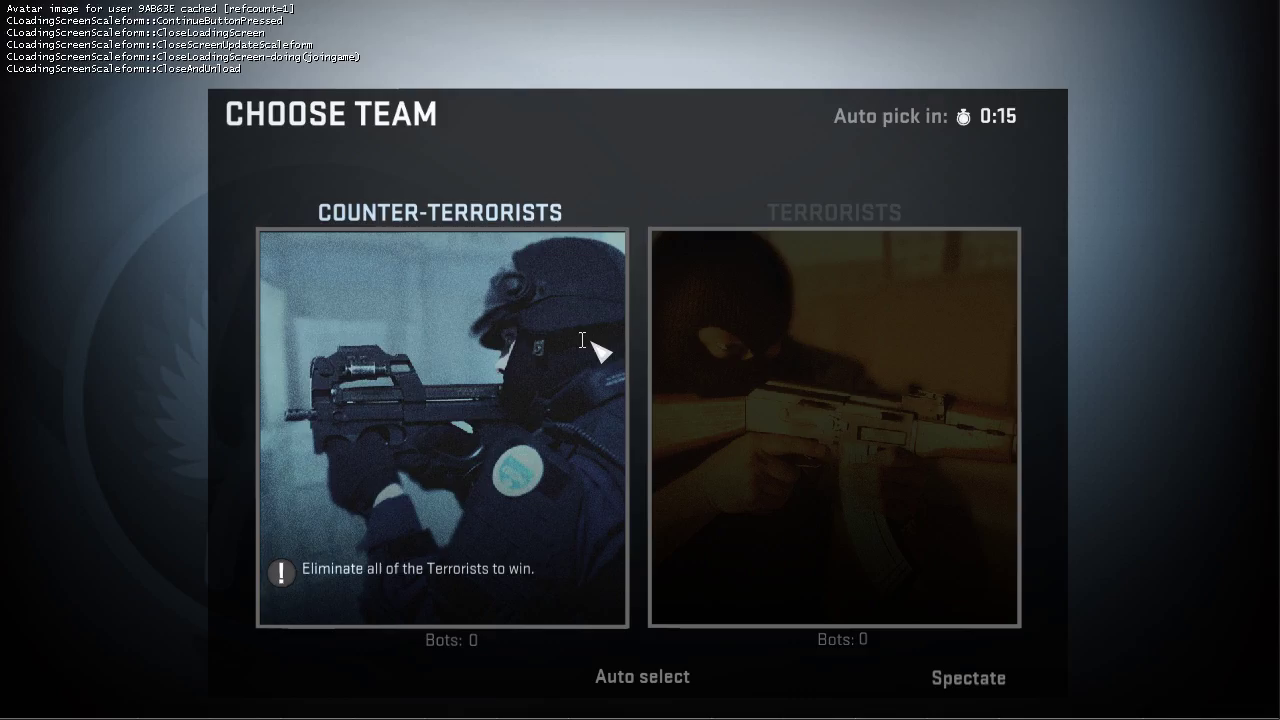
Join the Counter-Terrorists again with the pistol drawn and compare how the two placed AK-47s lie
left_click(590, 345)
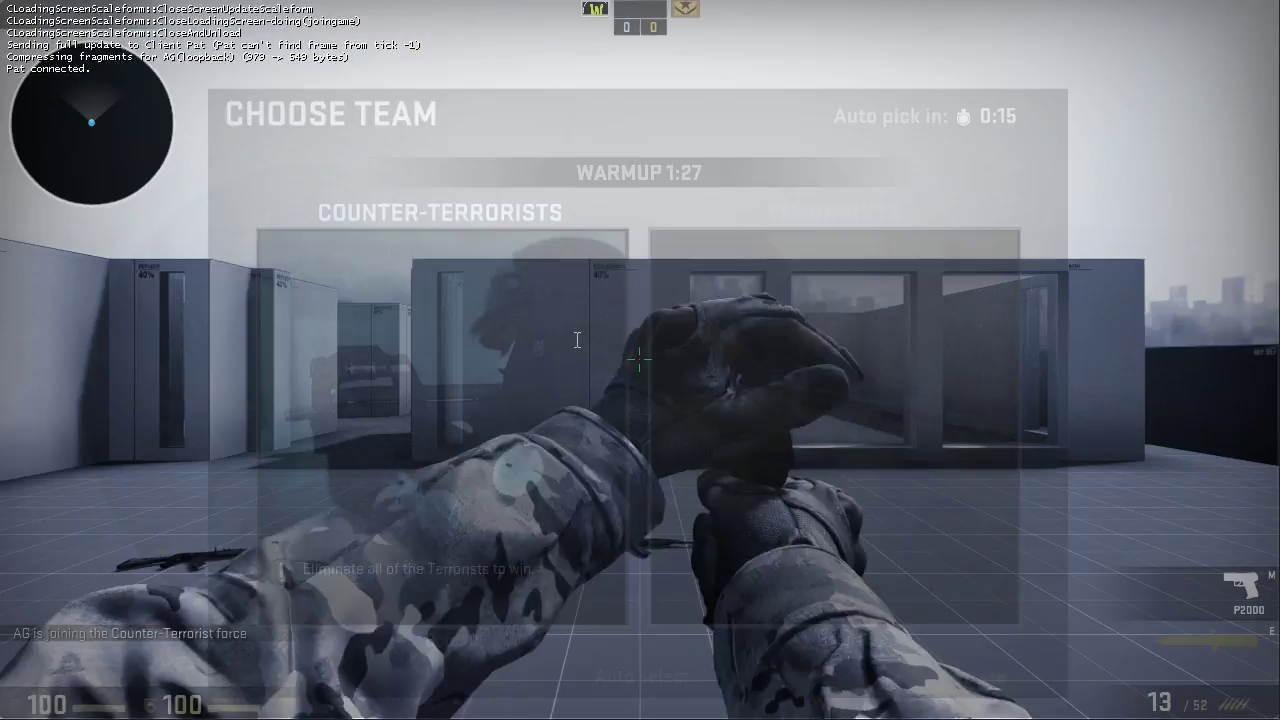
key("2")
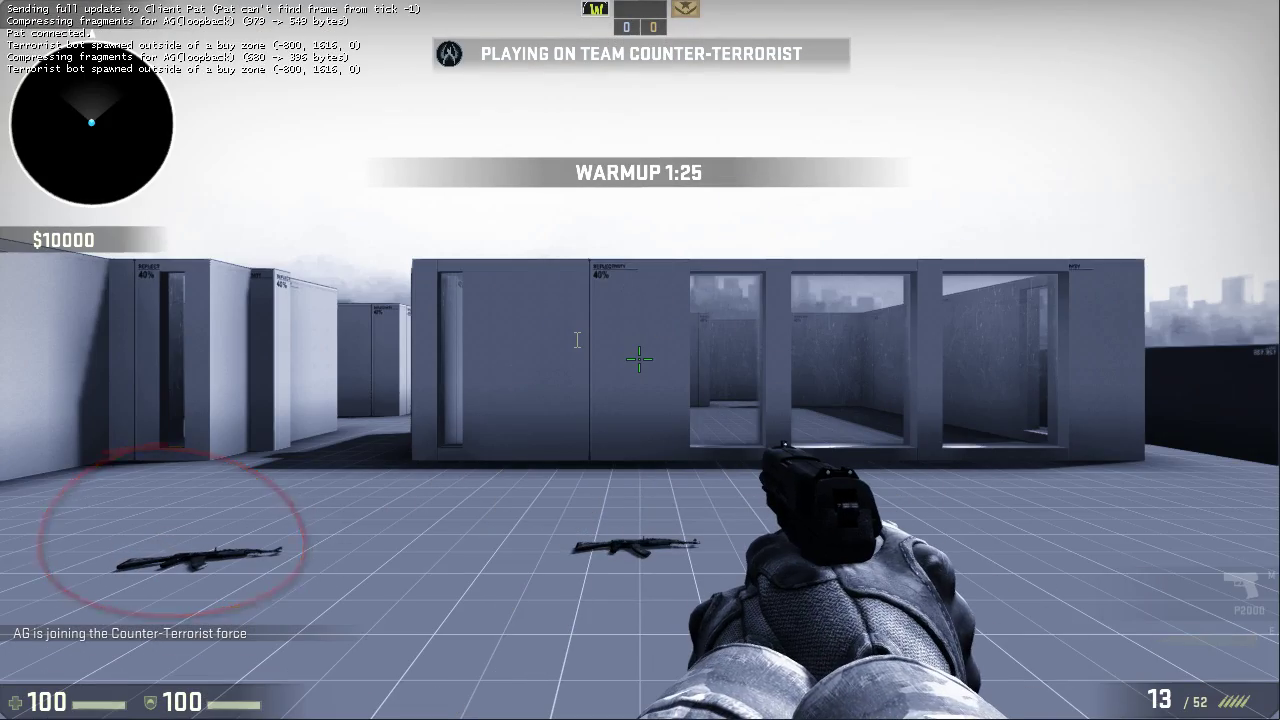
key("2")
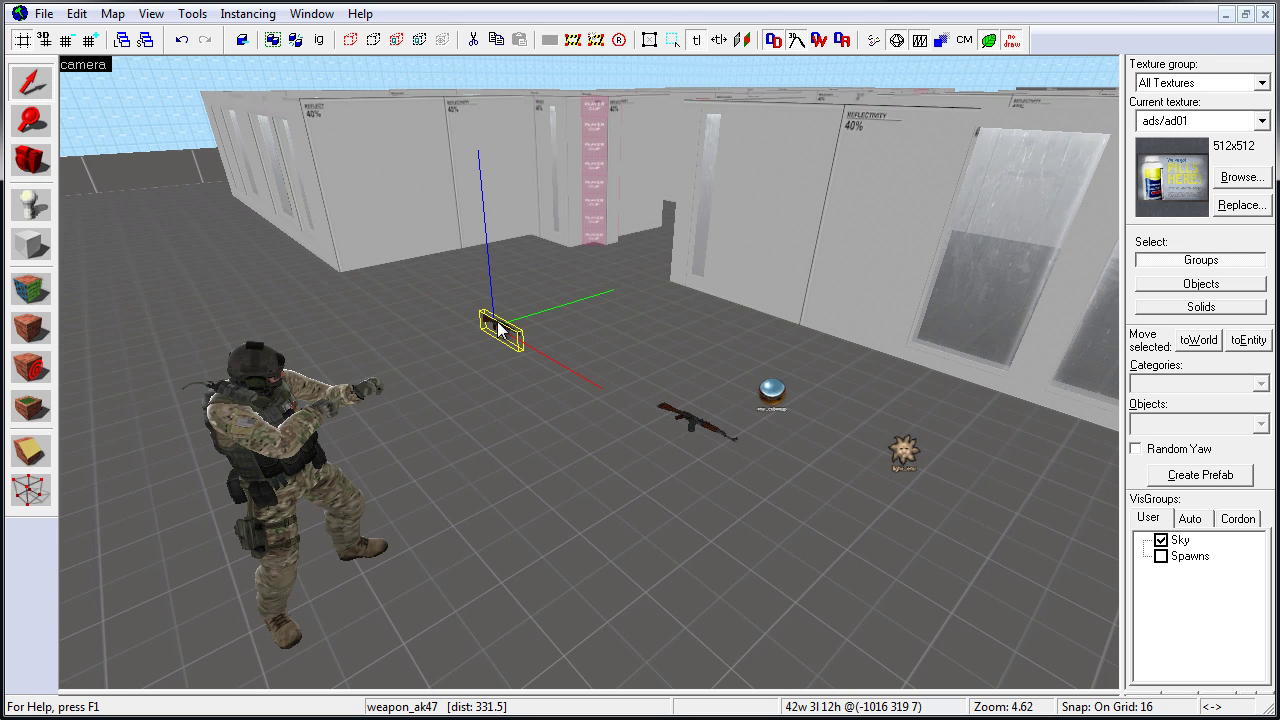
Delete the unrotated AK-47 and look through the weapon classes offered by the Entity tool
key("Delete")
left_click(30, 203)
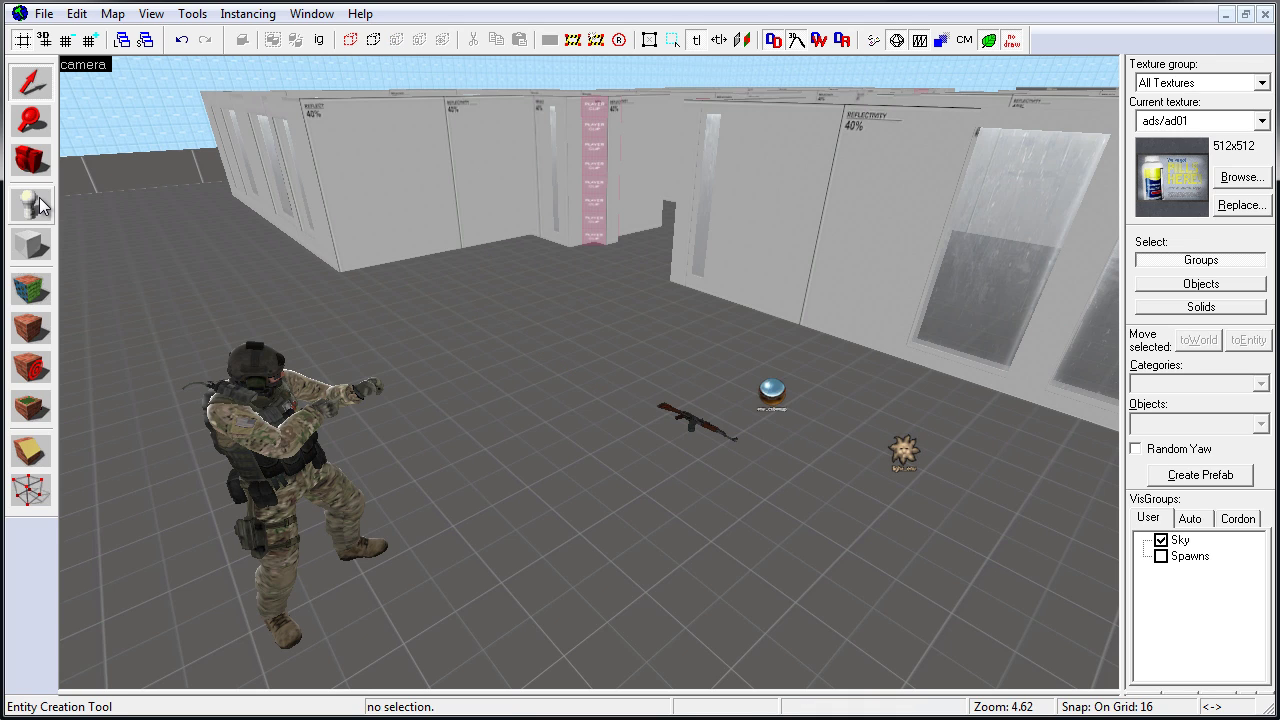
left_click(1261, 422)
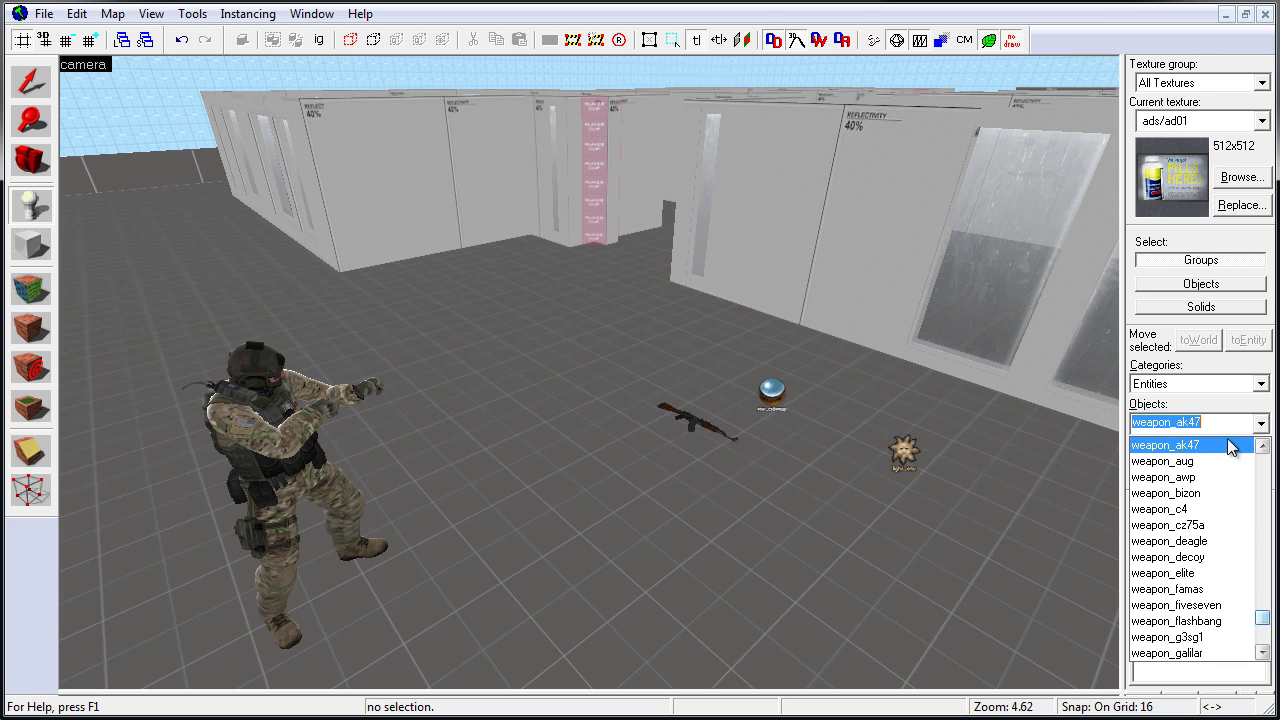
scroll(1210, 500, "down", 3)
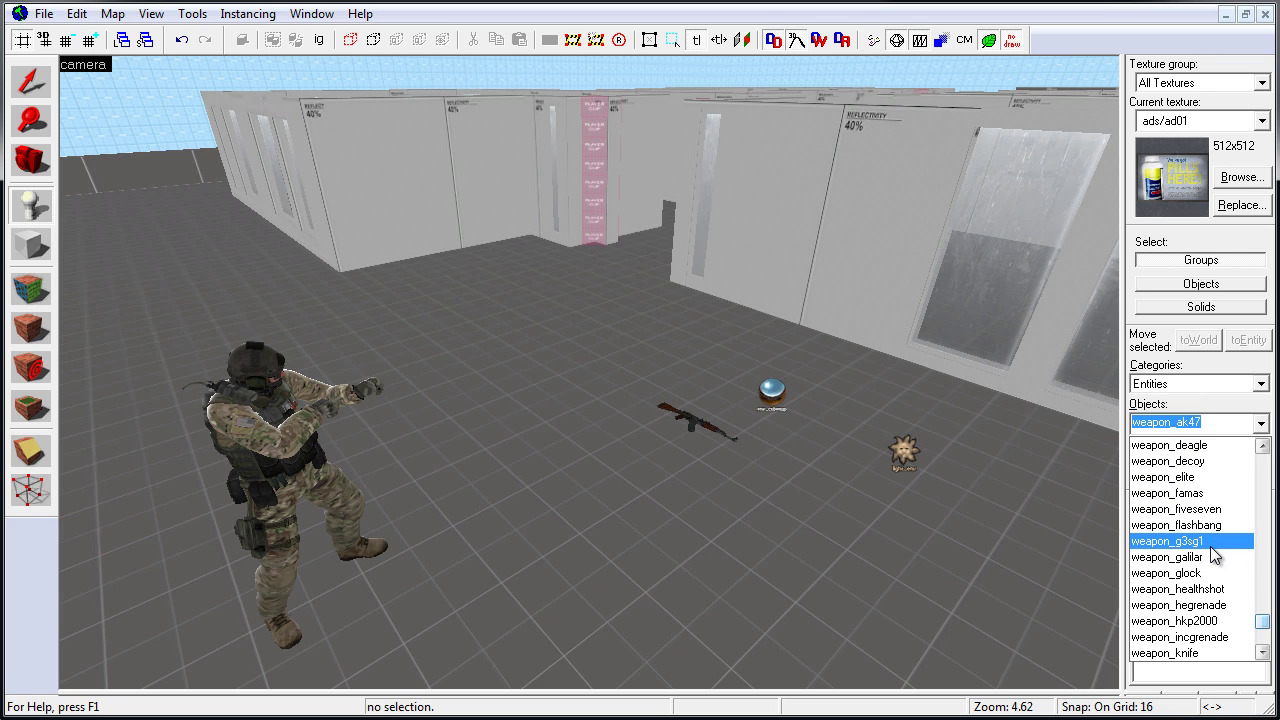
scroll(1213, 561, "down", 1)
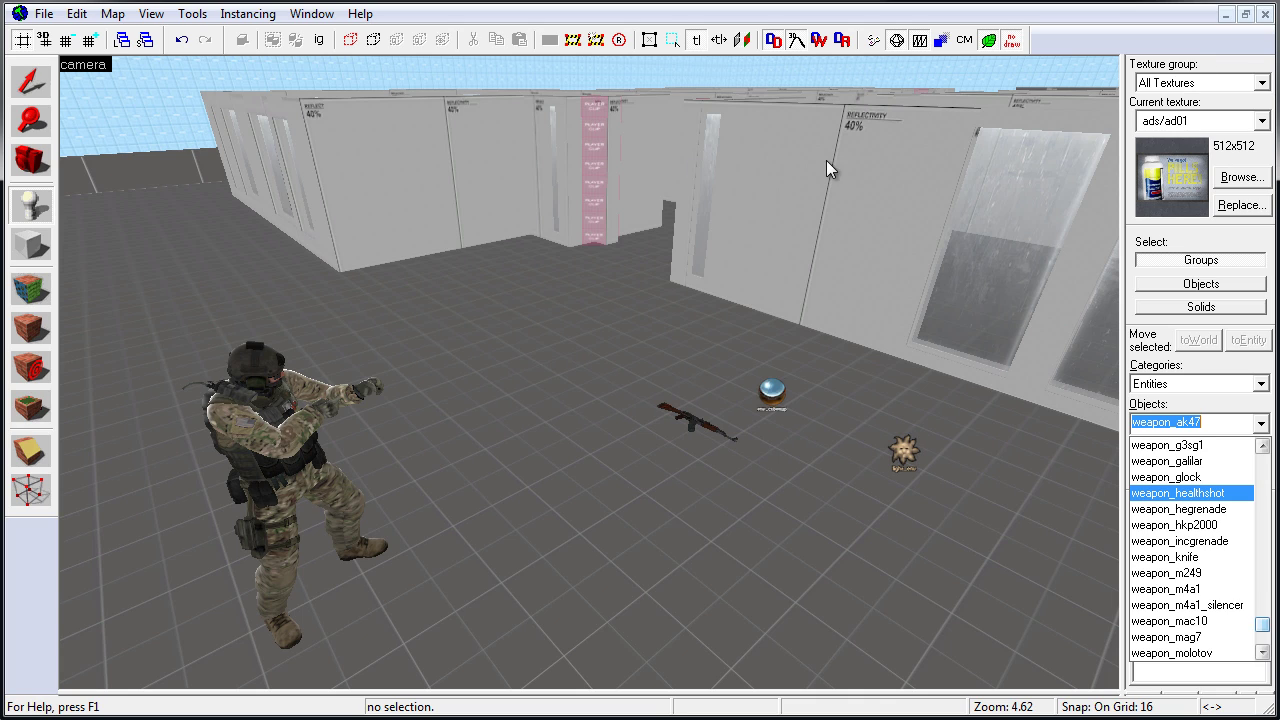
Duplicate the remaining rotated AK-47 twice, spreading the copies across the open floor
left_click(43, 85)
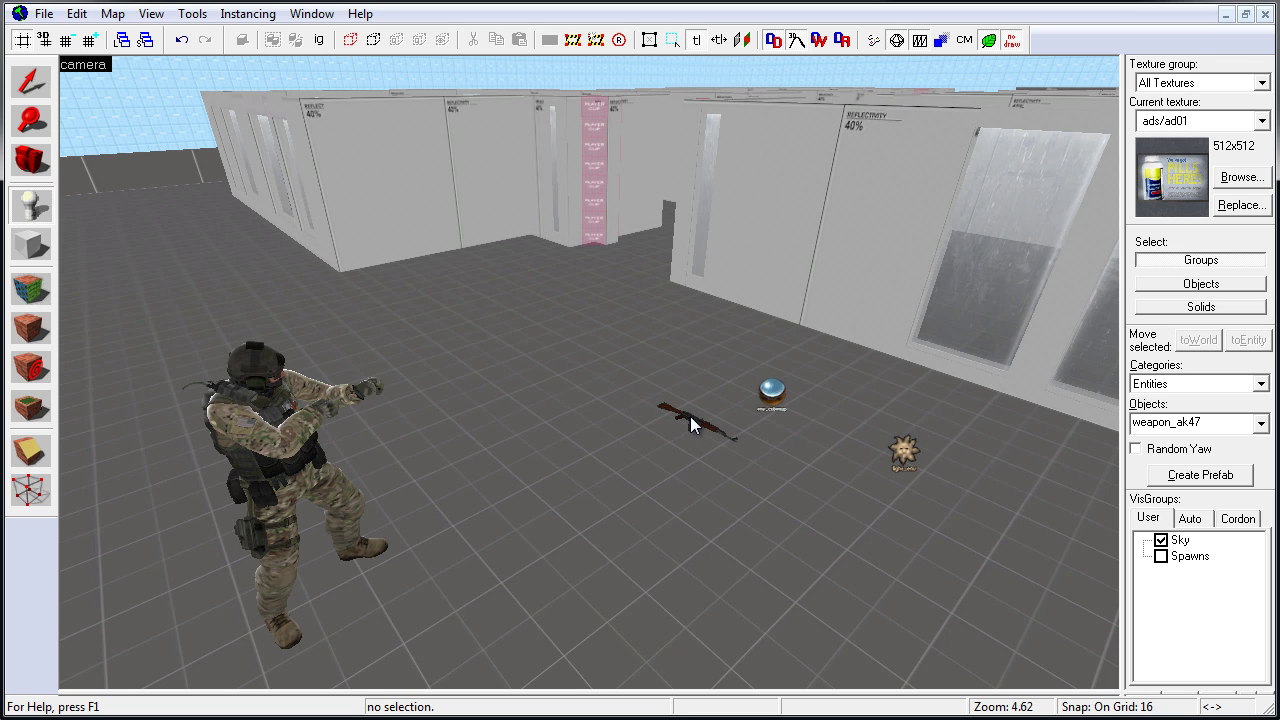
left_click(30, 80)
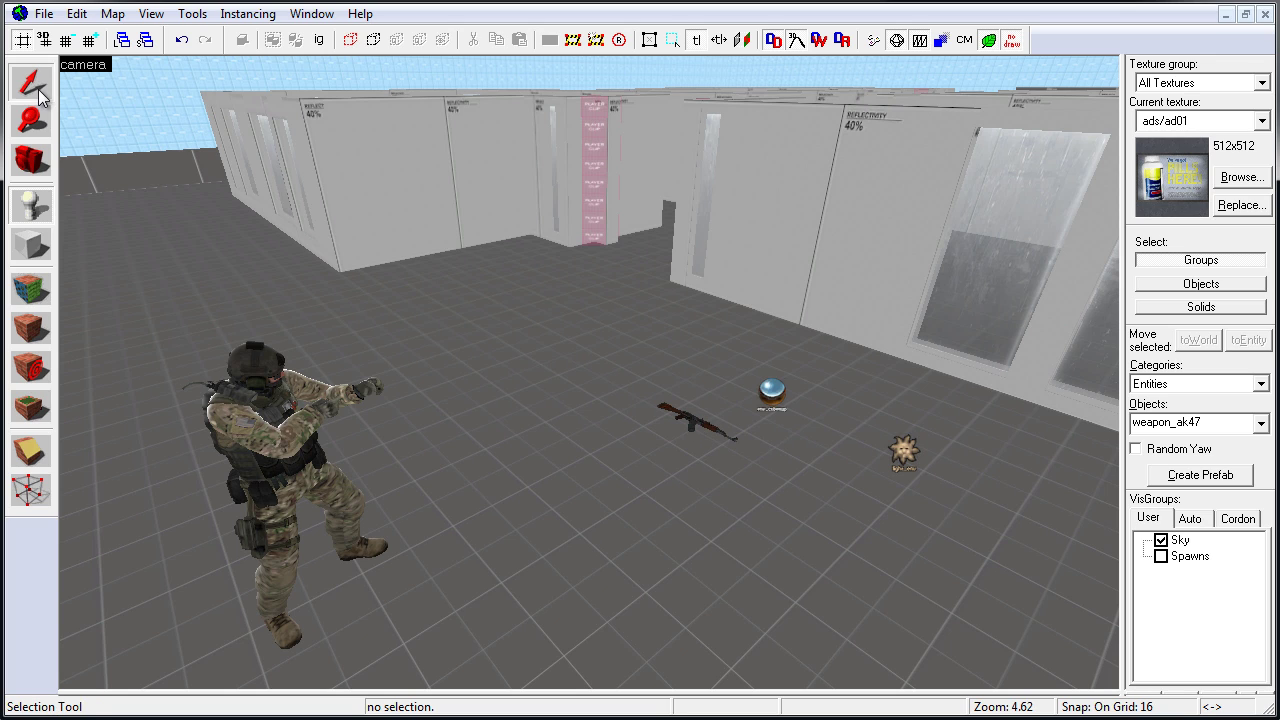
left_click(693, 418)
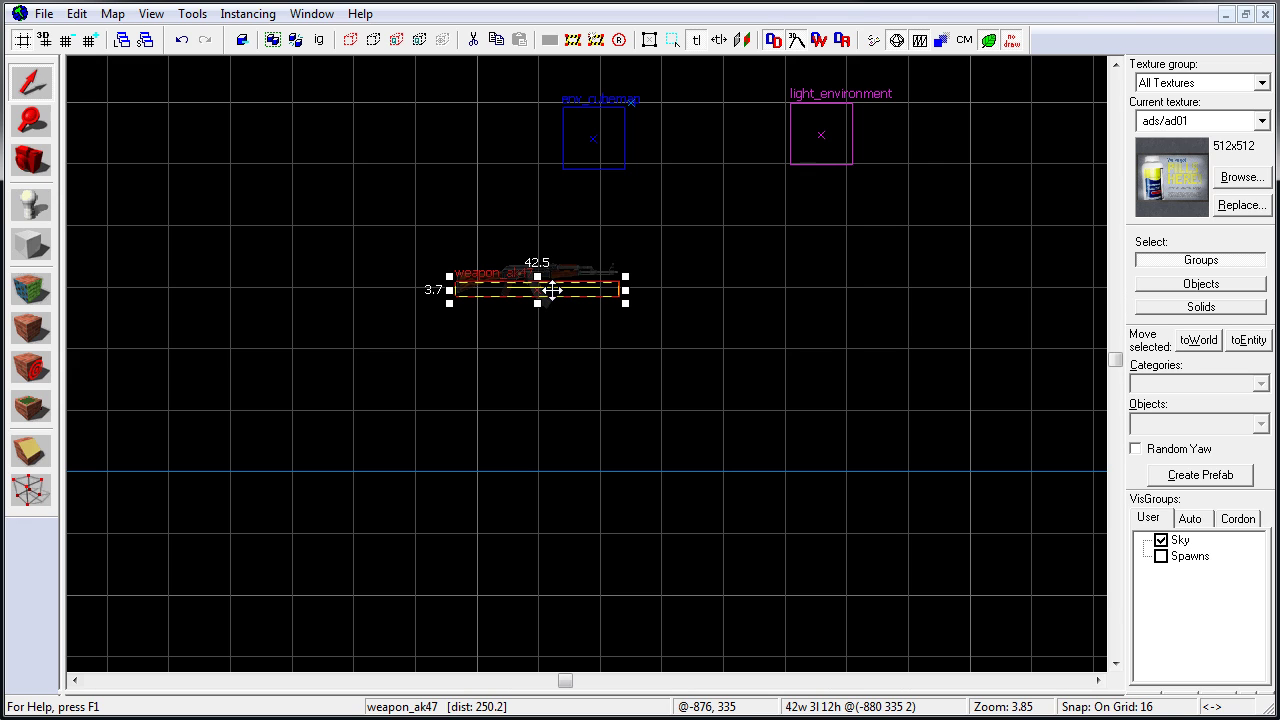
left_click_drag(552, 290, 711, 566, "shift")
key("ctrl+Tab")
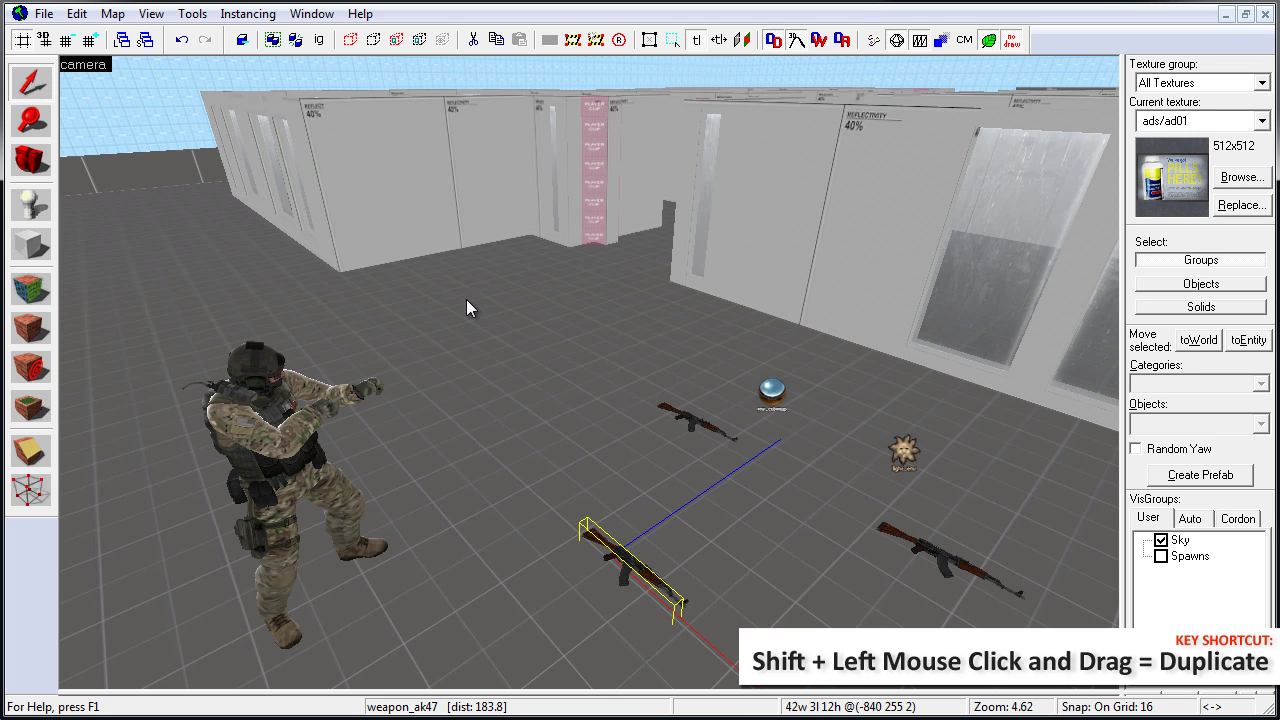
Change the class of the AK-47 copy nearest the light_environment entity to weapon_awp
left_click(906, 550)
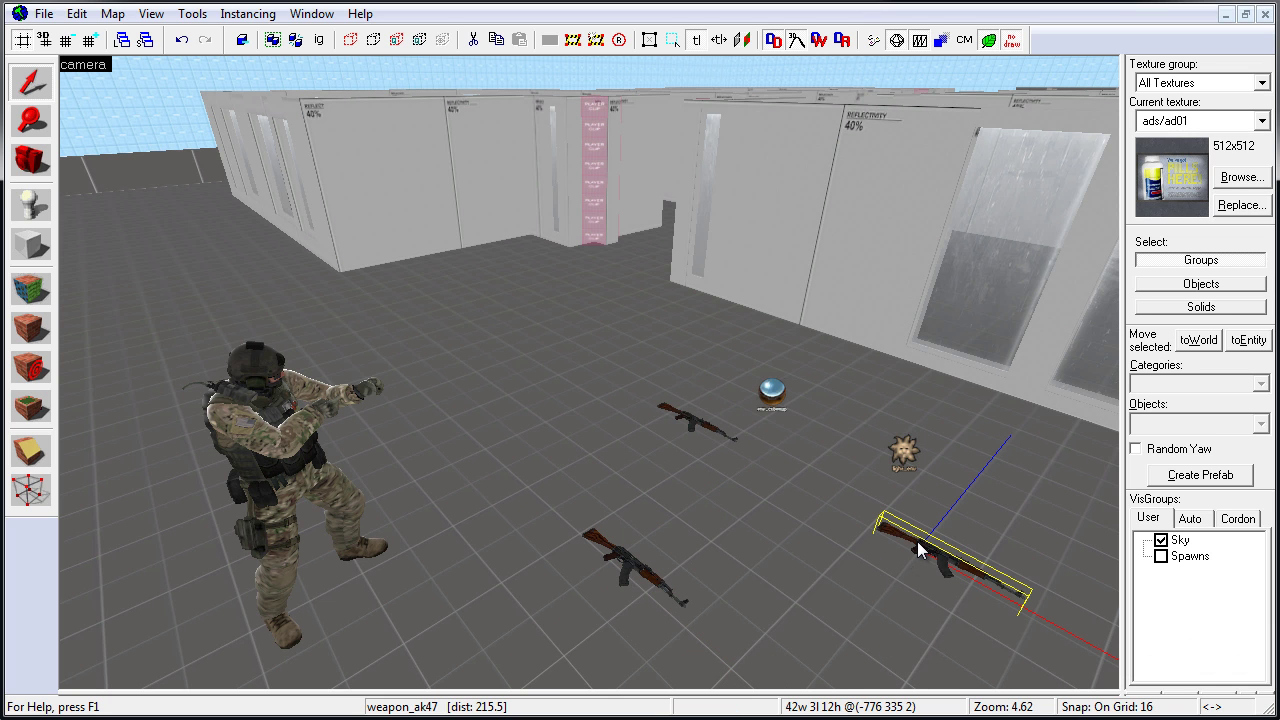
double_click(917, 543)
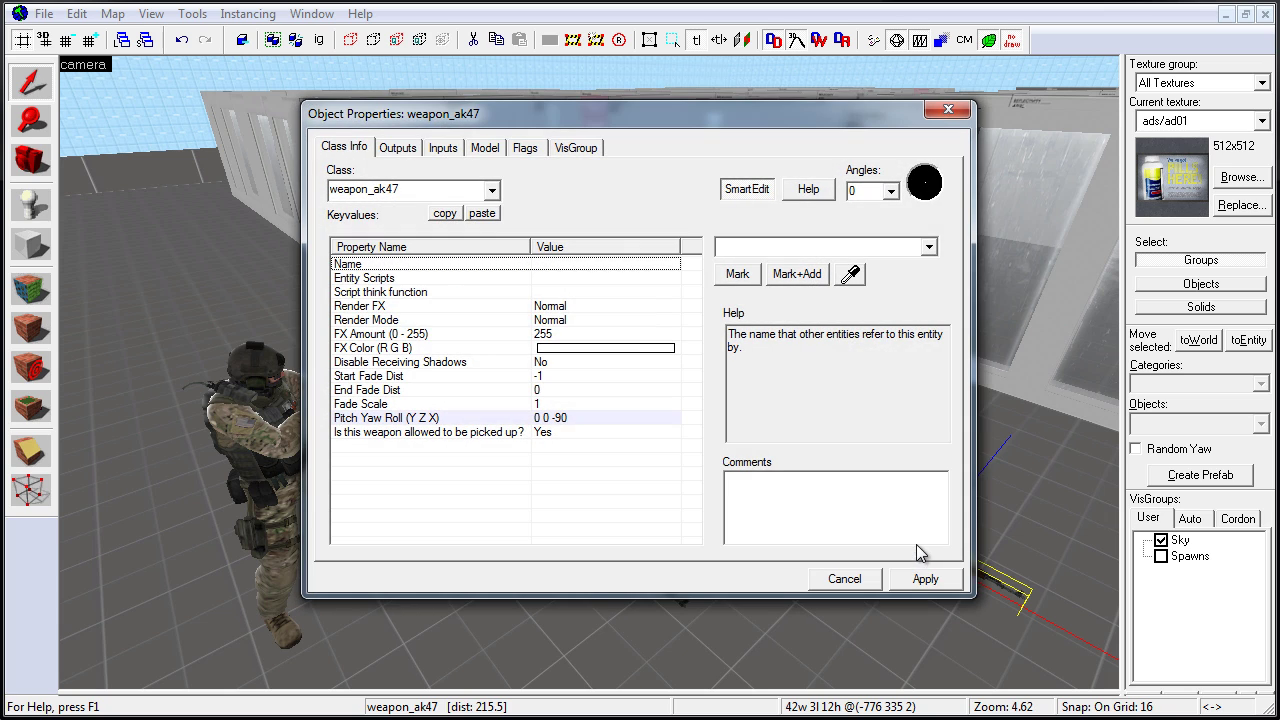
left_click(492, 191)
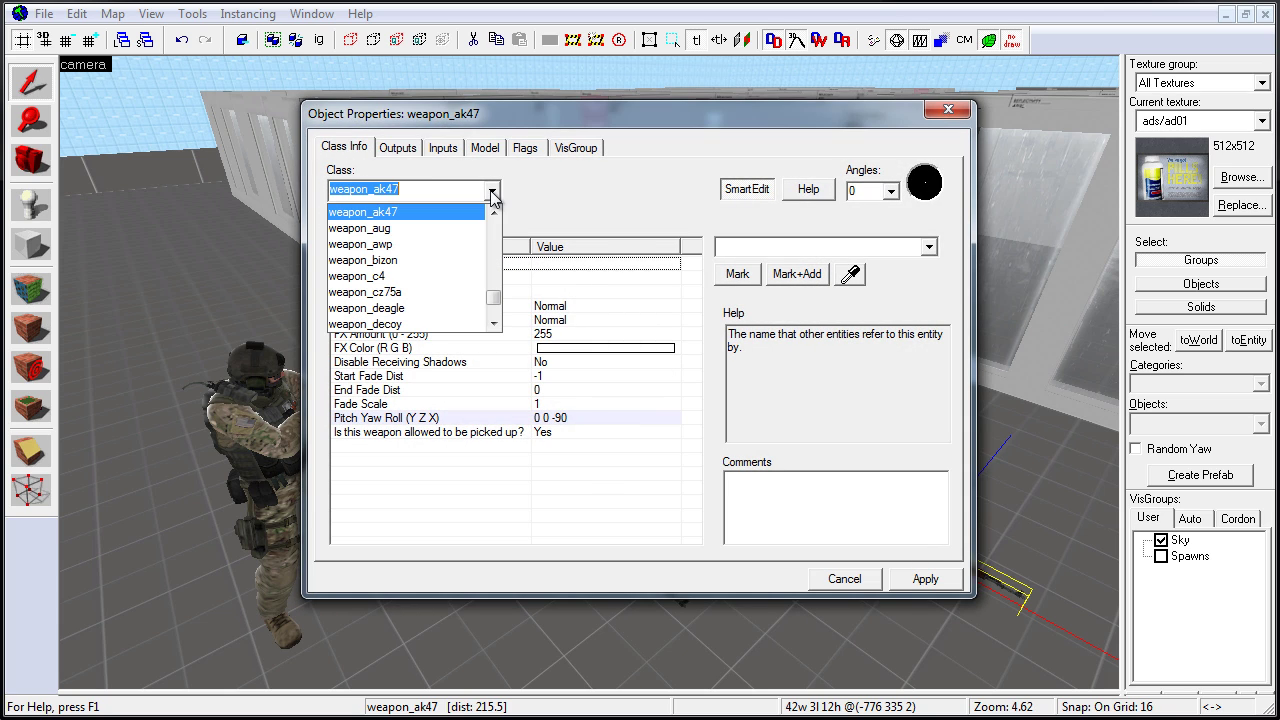
left_click(465, 244)
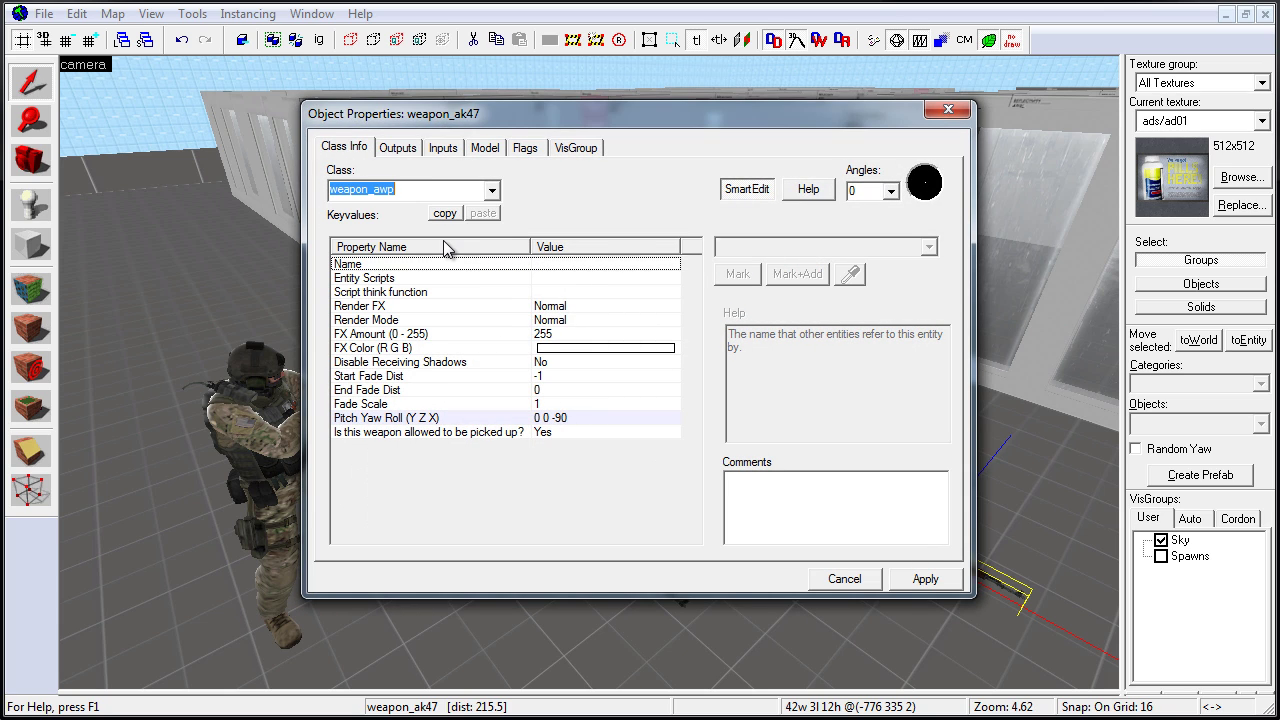
left_click(925, 579)
key("Escape")
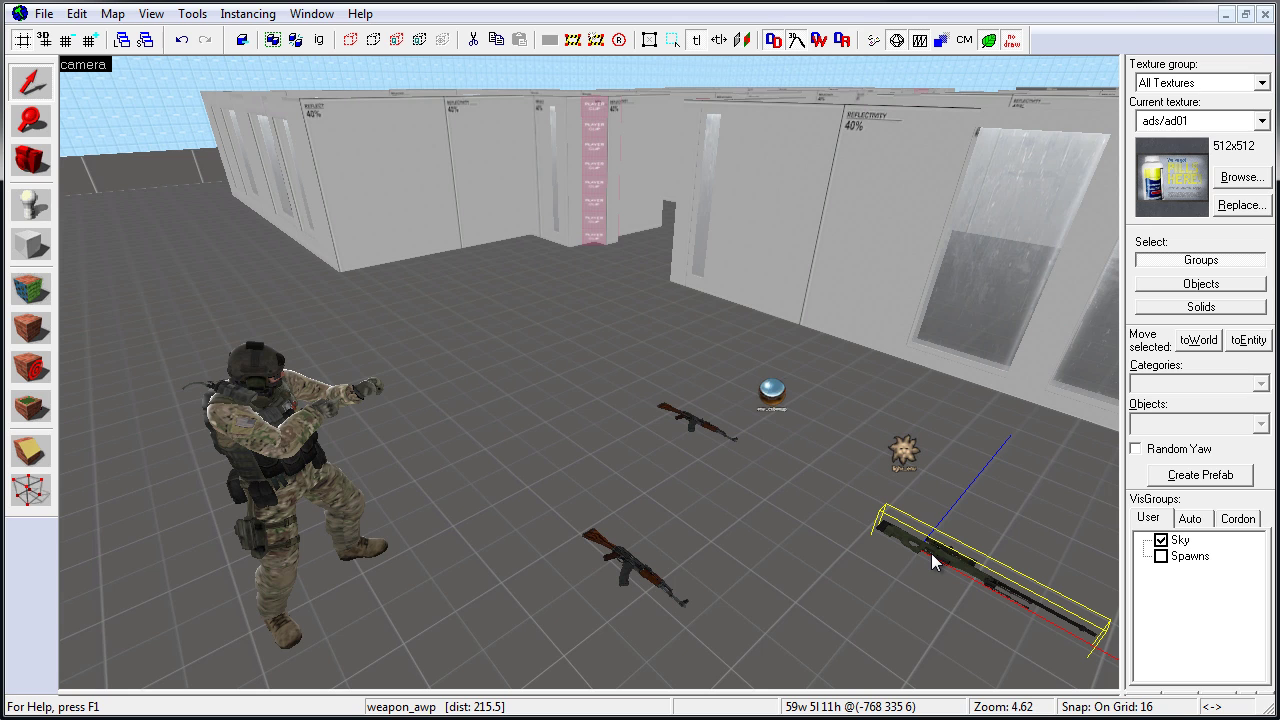
Change the class of the other AK-47 copy to weapon_deagle and close its properties
double_click(652, 580)
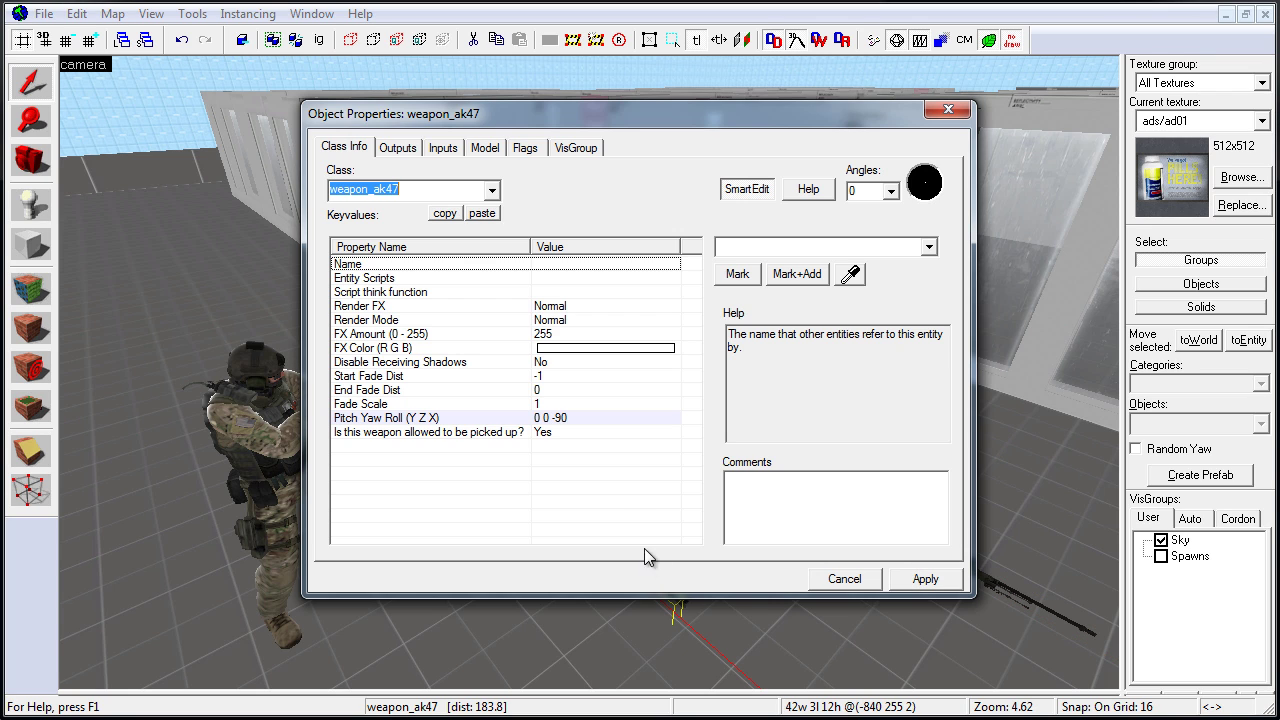
left_click(491, 192)
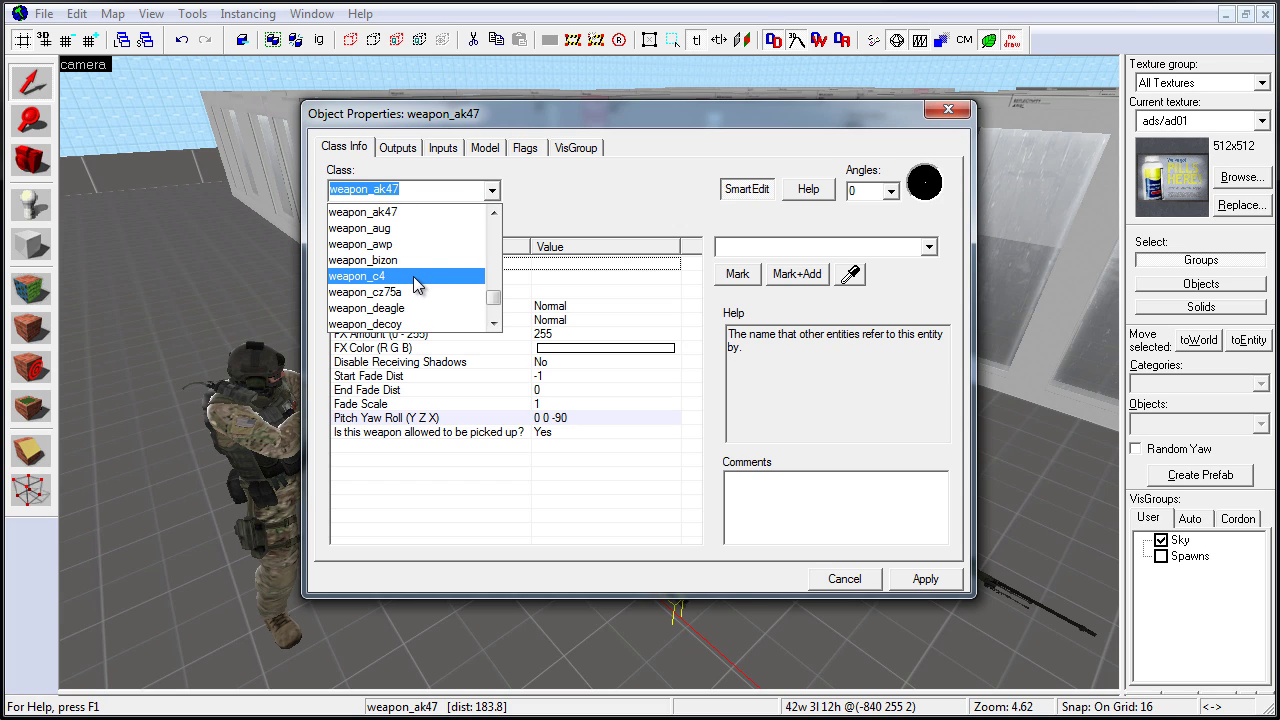
scroll(414, 277, "down", 1)
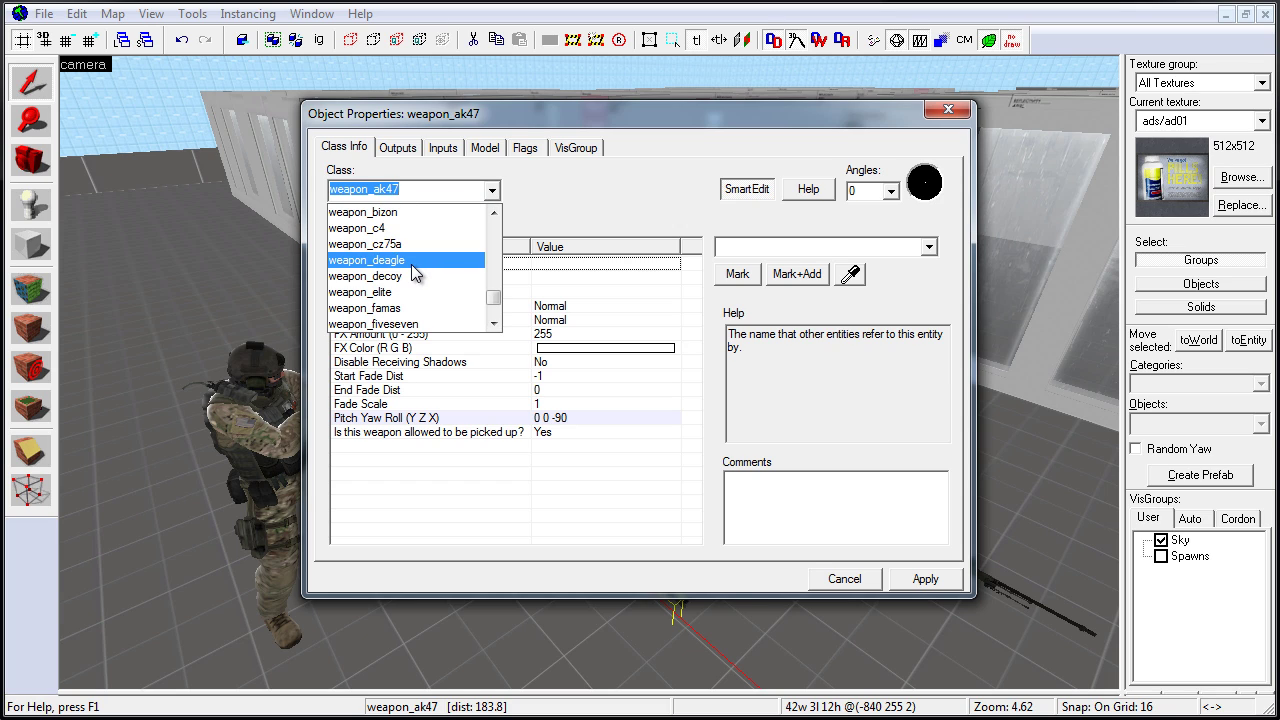
left_click(412, 265)
left_click(923, 579)
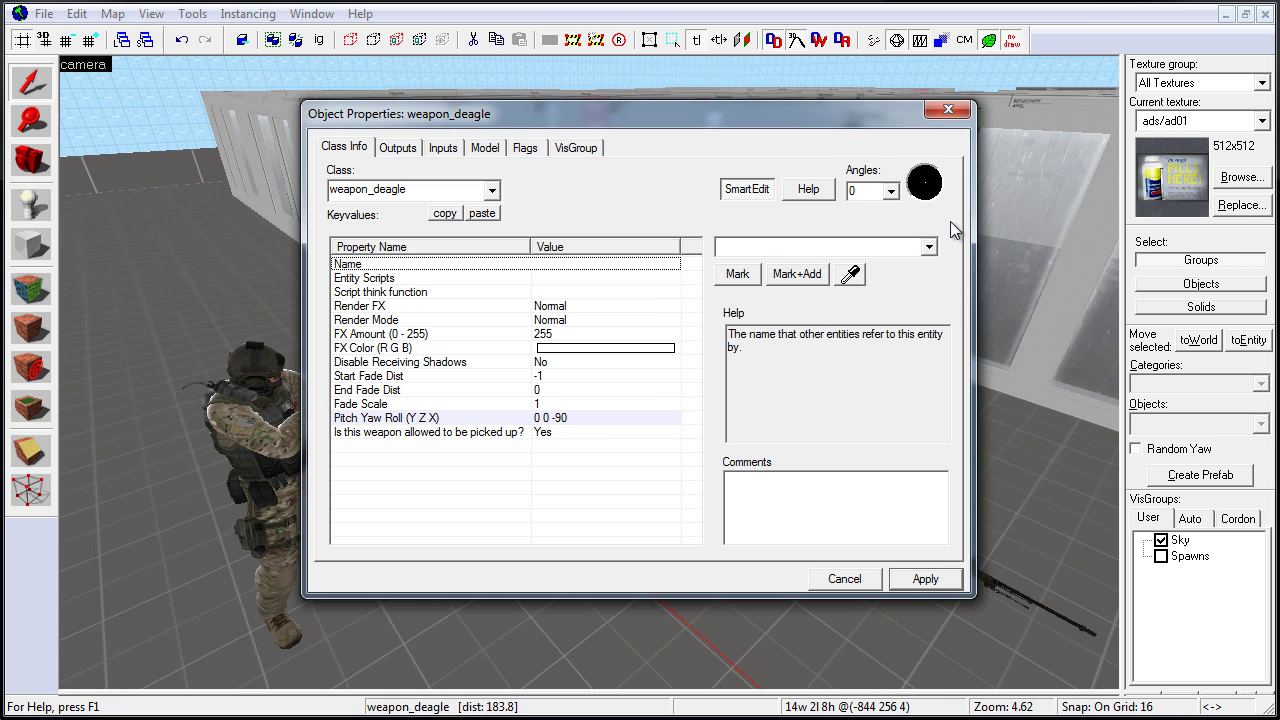
left_click(945, 110)
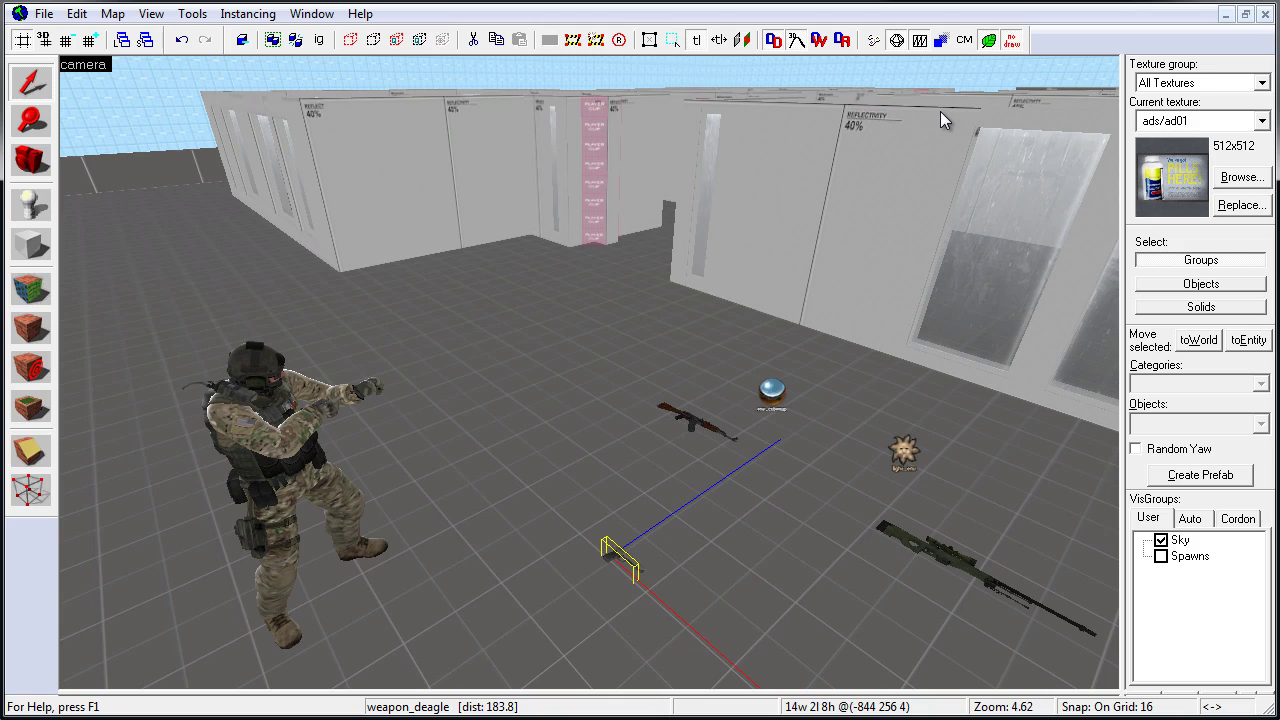
Compile and run the map with the Fast configuration and join the Counter-Terrorists
left_click(876, 41)
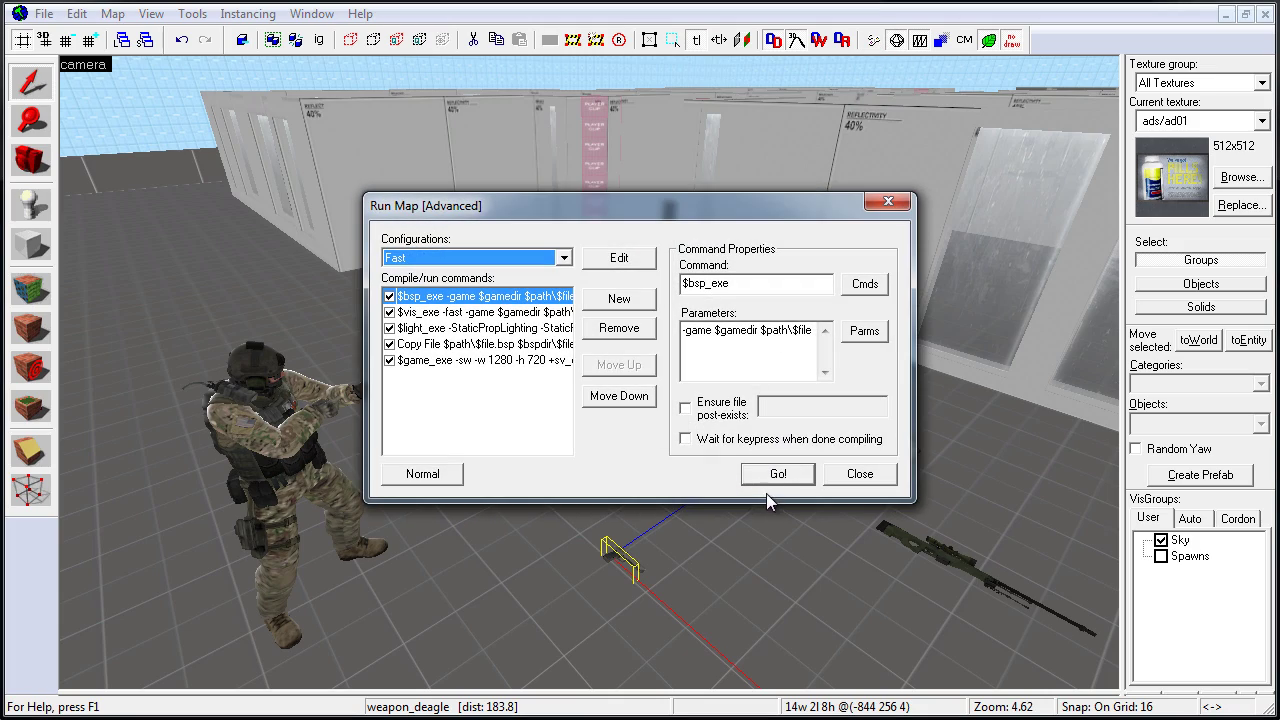
left_click(784, 476)
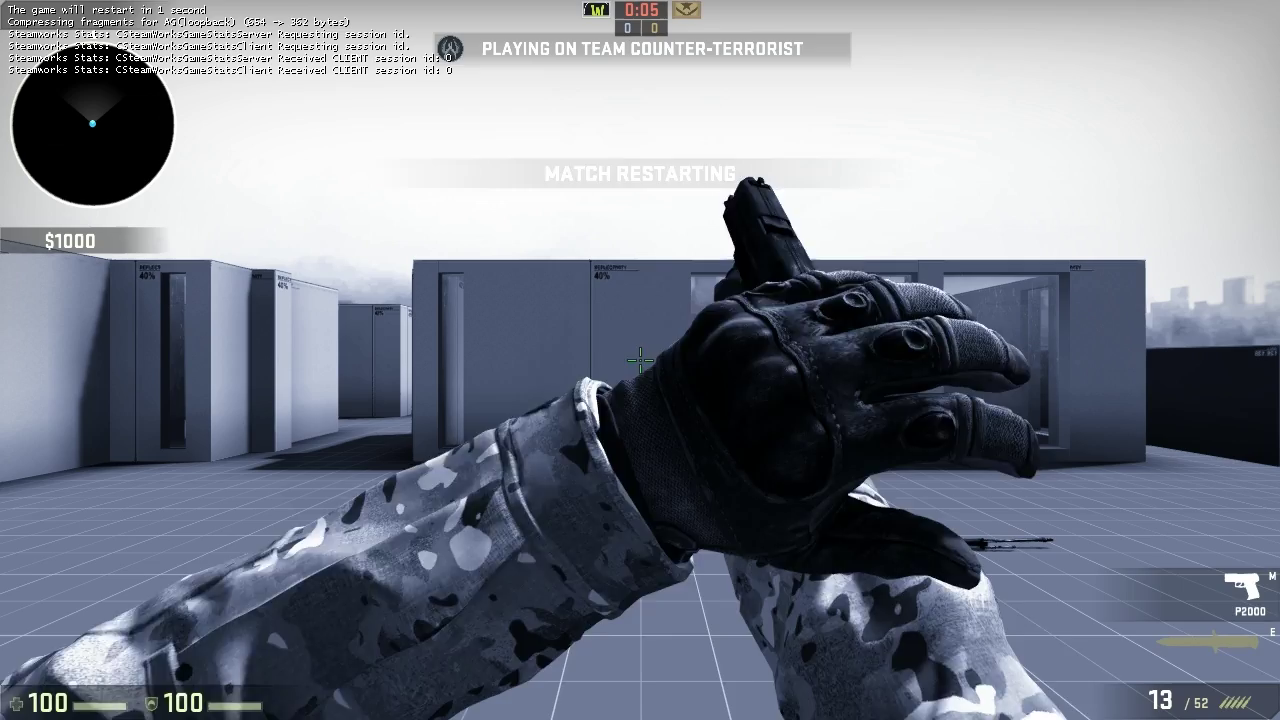
key("m")
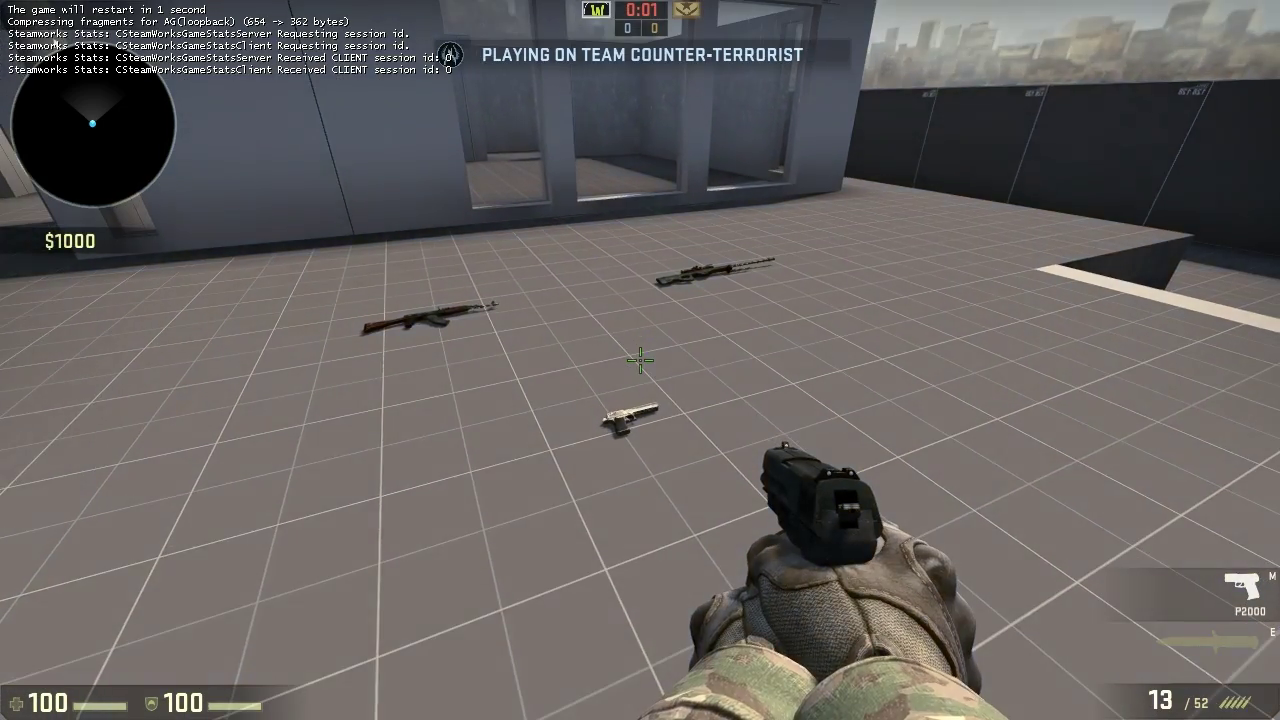
Drop the P2000 and walk over the placed AWP and Desert Eagle to pick them up
key("w")
key("g")
key("w")
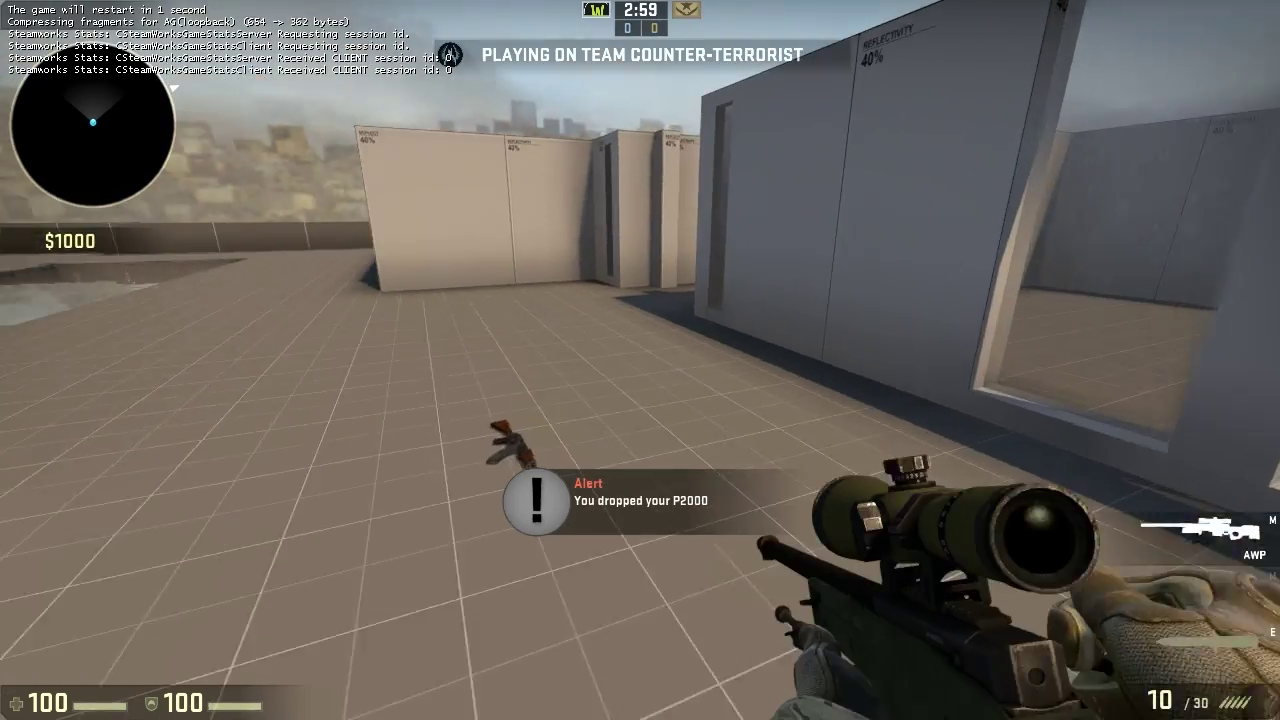
key("w")
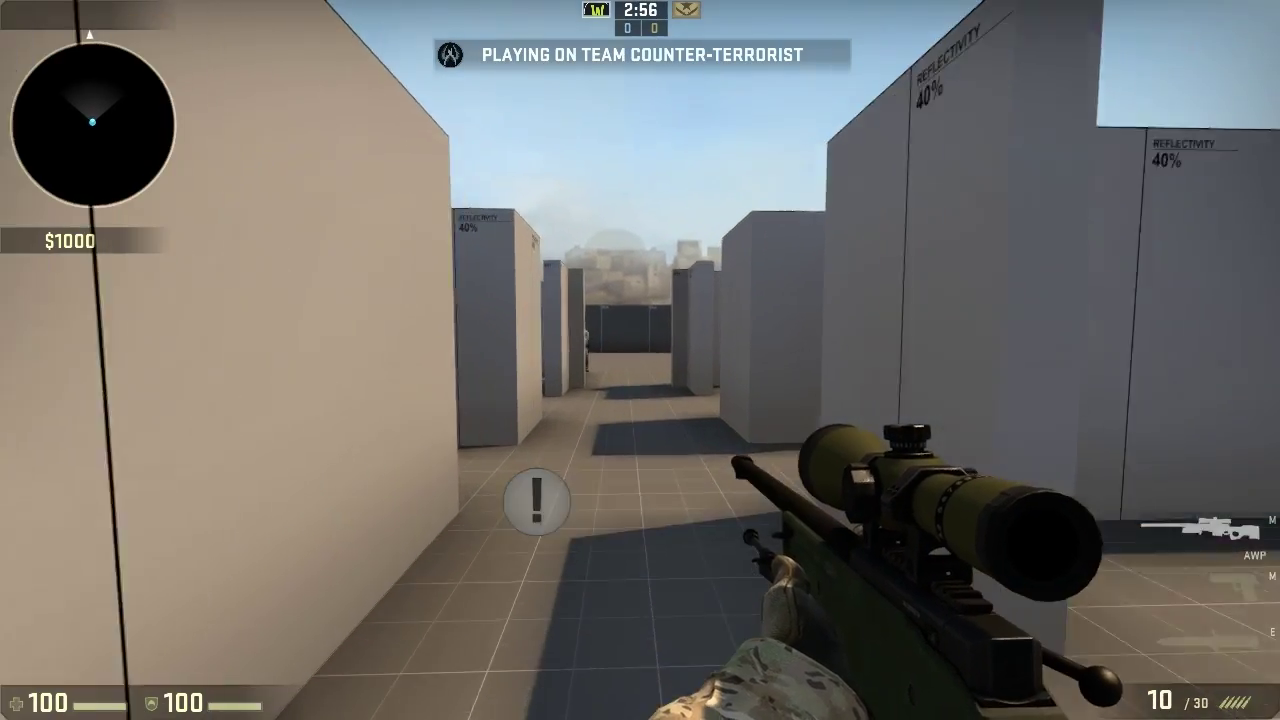
Shoot the enemy bot with the scoped AWP and draw the Desert Eagle to test both weapons
right_click(640, 360)
left_click(640, 360)
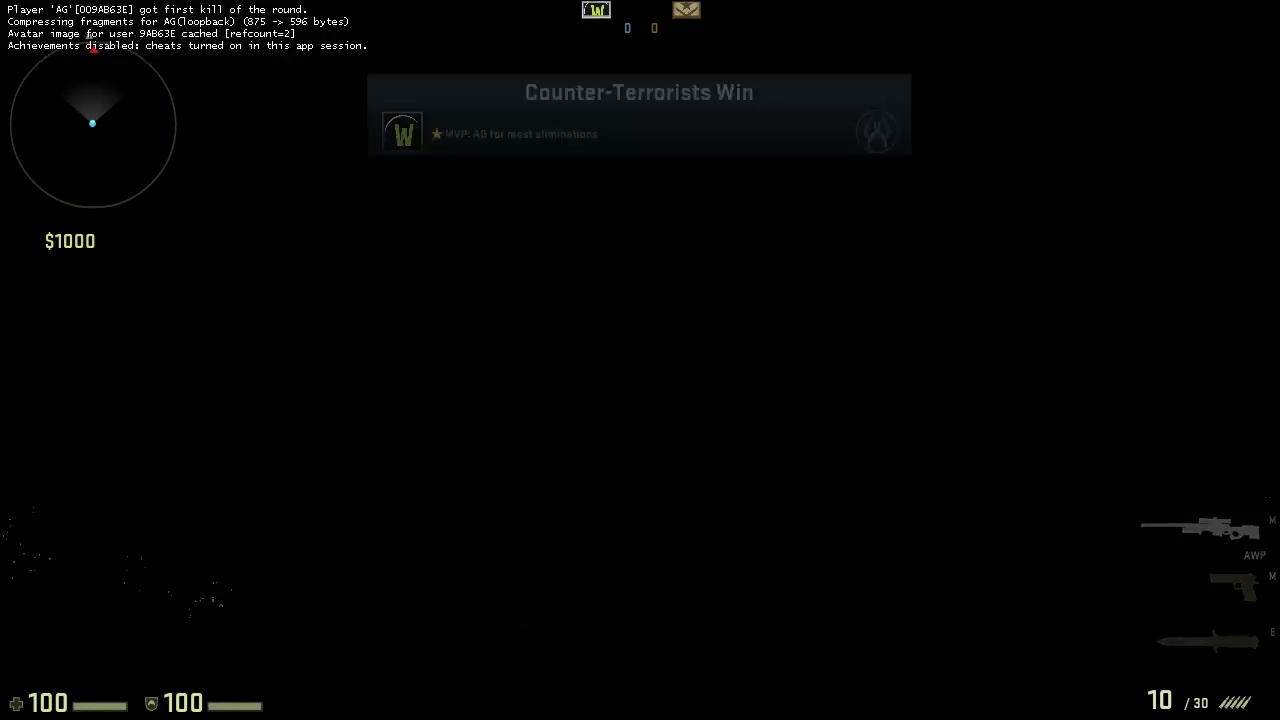
key("q")
key("w")
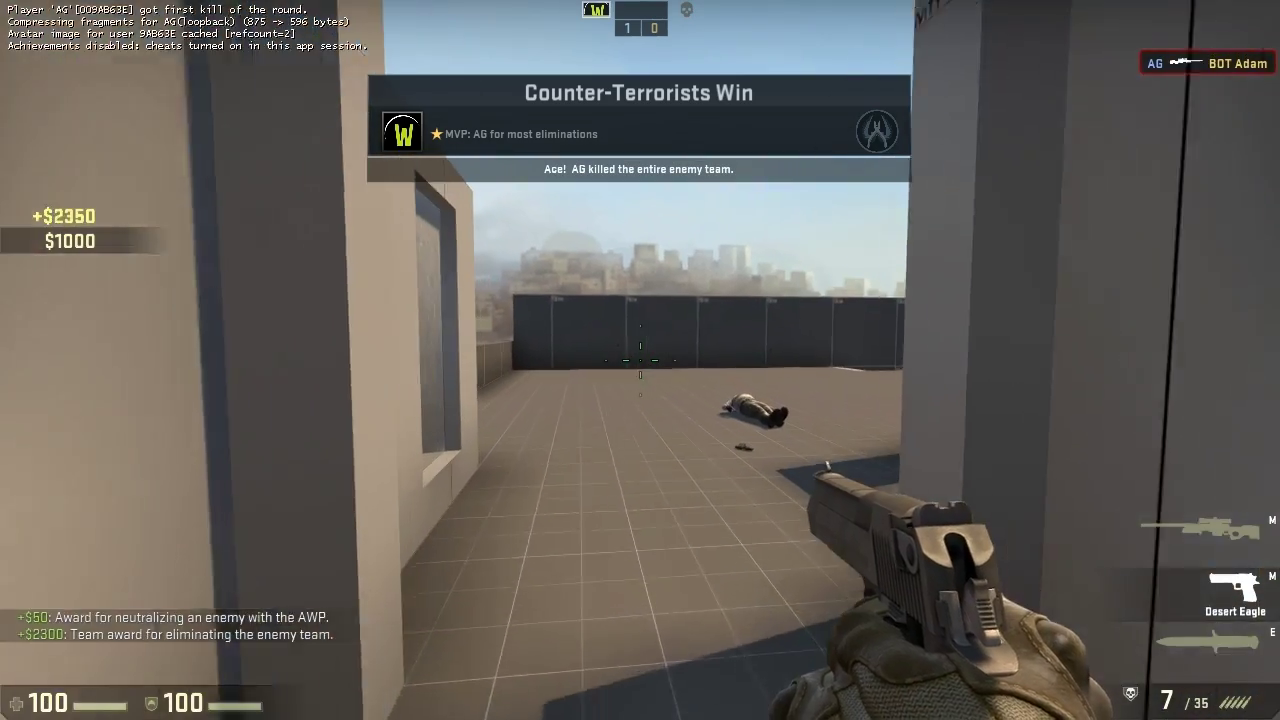